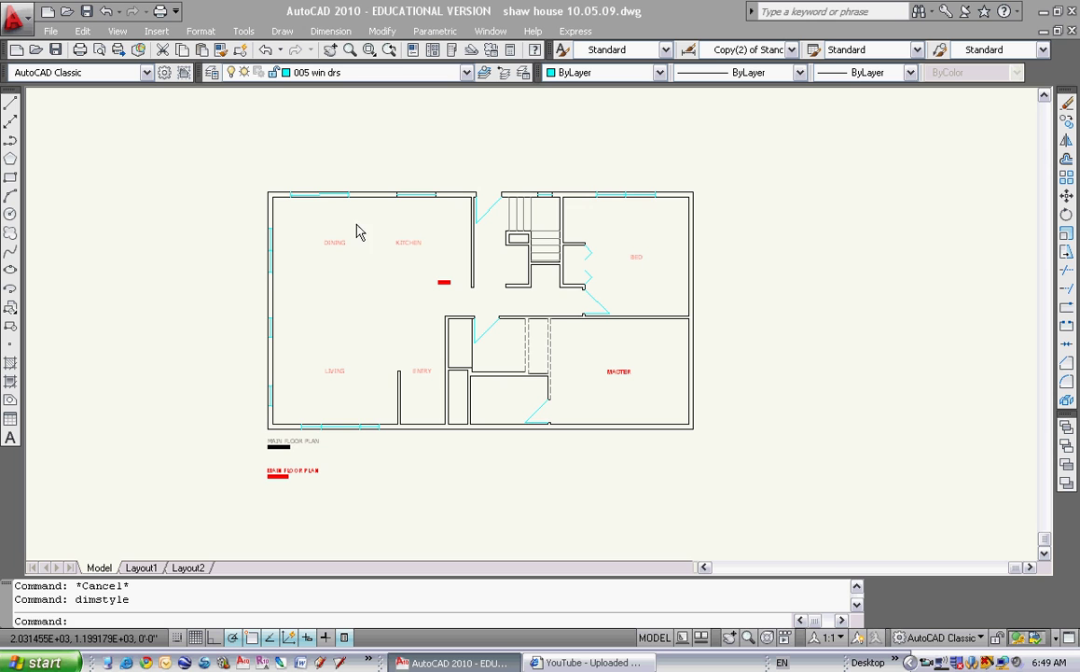
Place a linear dimension across the full width of the house, above the floor plan's upper exterior wall.
click(332, 32)
click(323, 74)
scroll(261, 186, up, 5)
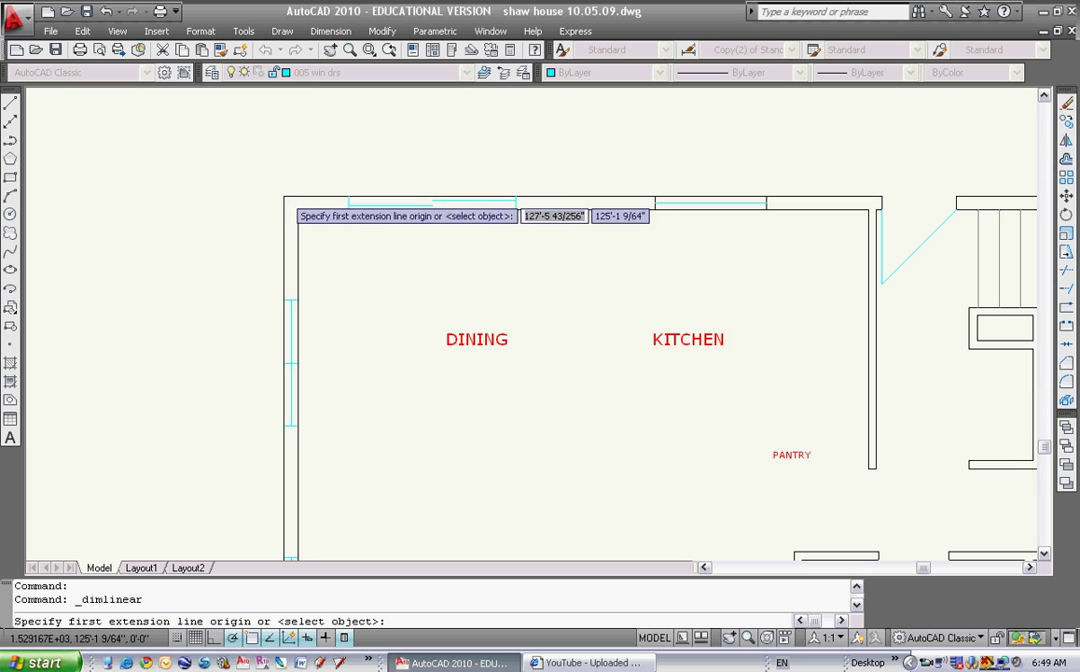
click(282, 195)
scroll(411, 271, down, 5)
scroll(587, 243, up, 5)
click(588, 200)
click(471, 126)
key(Return)
middle_drag(269, 177, 369, 206)
scroll(350, 173, up, 6)
middle_drag(385, 132, 401, 175)
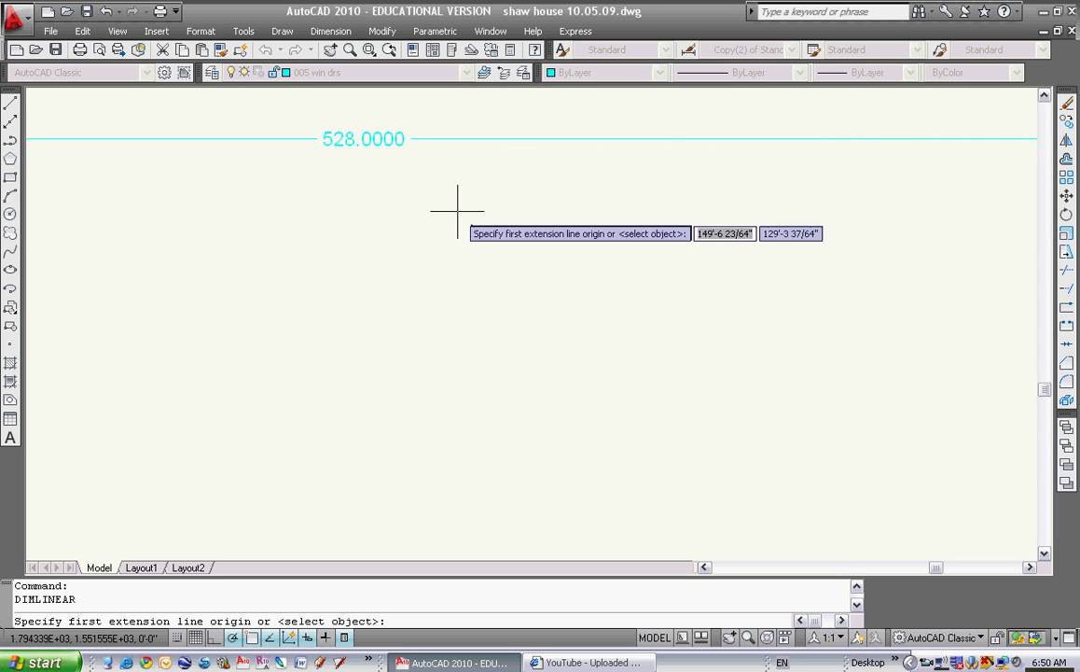
scroll(455, 213, down, 5)
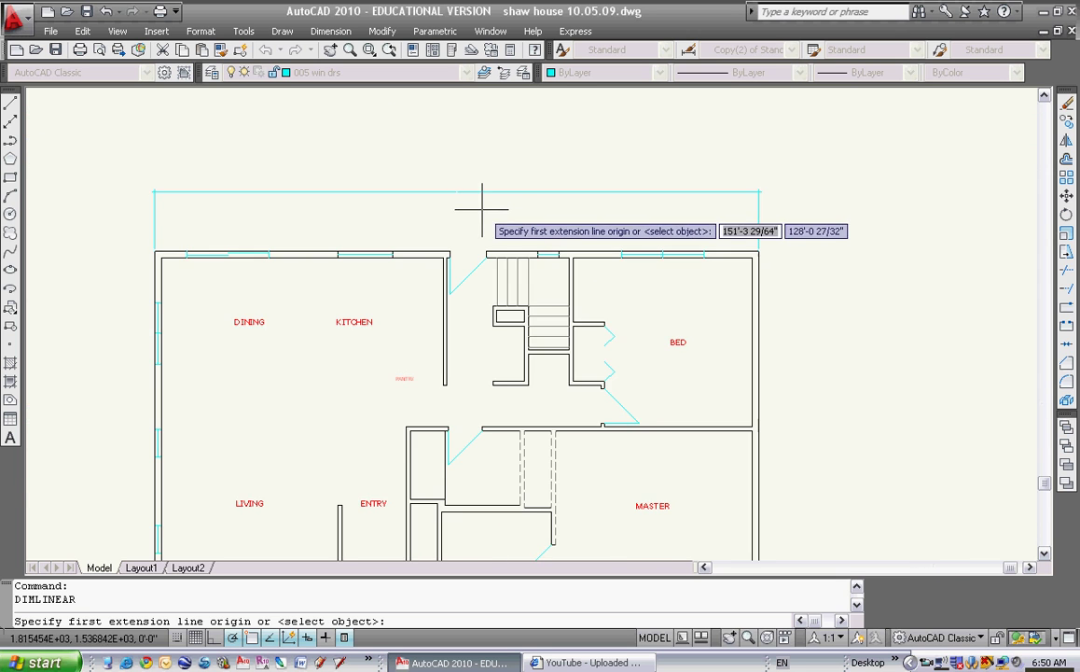
key(Escape)
Erase the overall width dimension above the floor plan.
text(e)
key(Return)
click(709, 177)
click(579, 210)
key(Return)
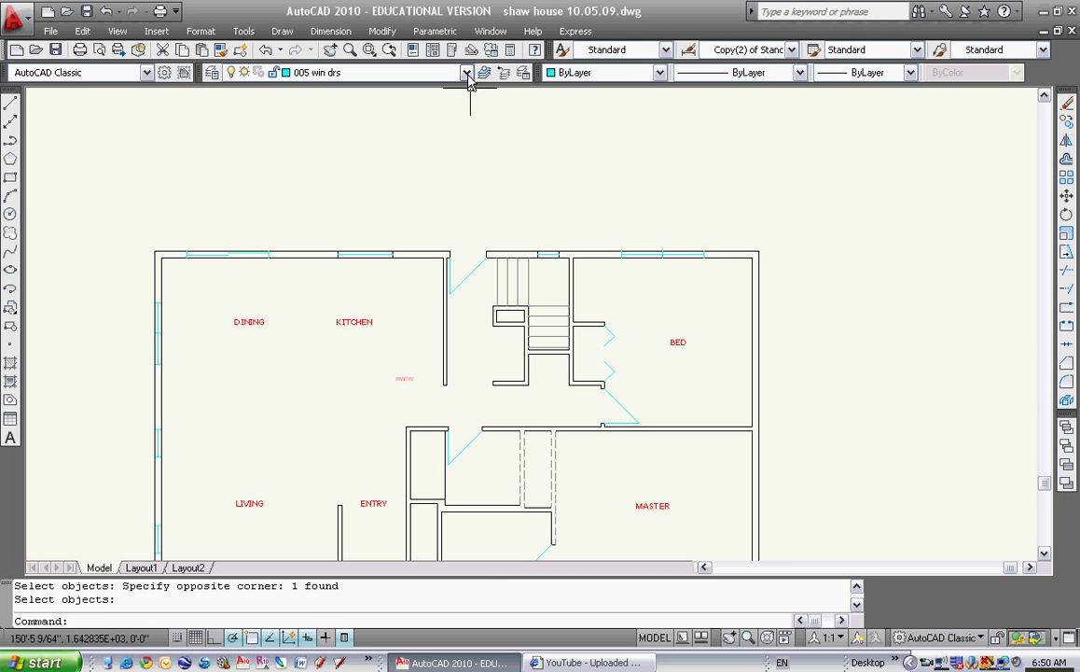
Make 005 dims the current layer.
click(466, 72)
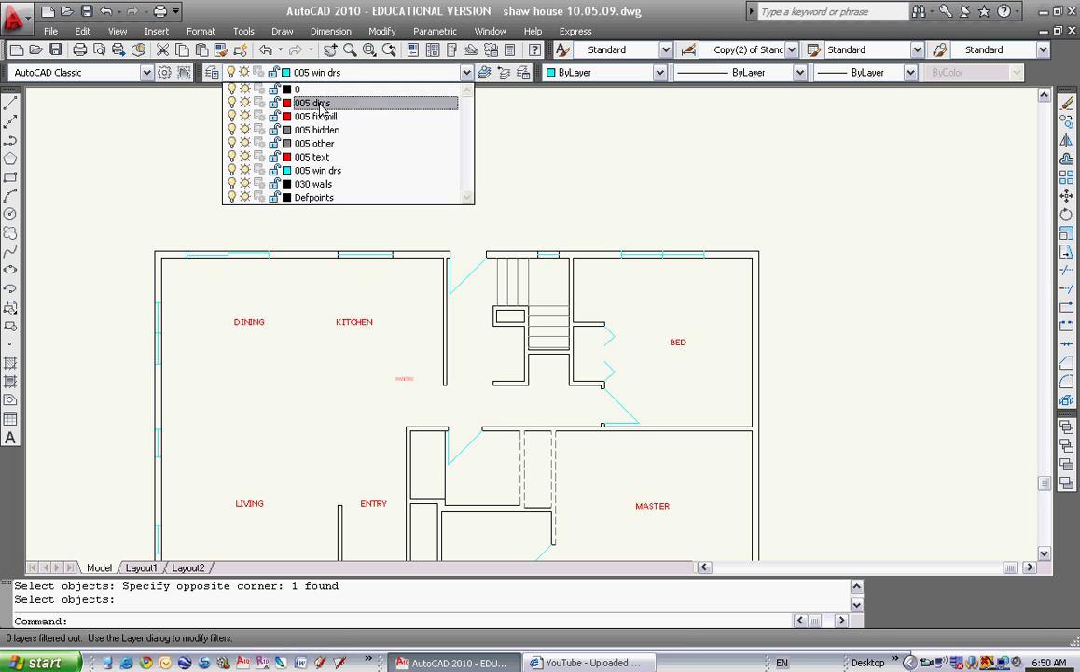
click(358, 105)
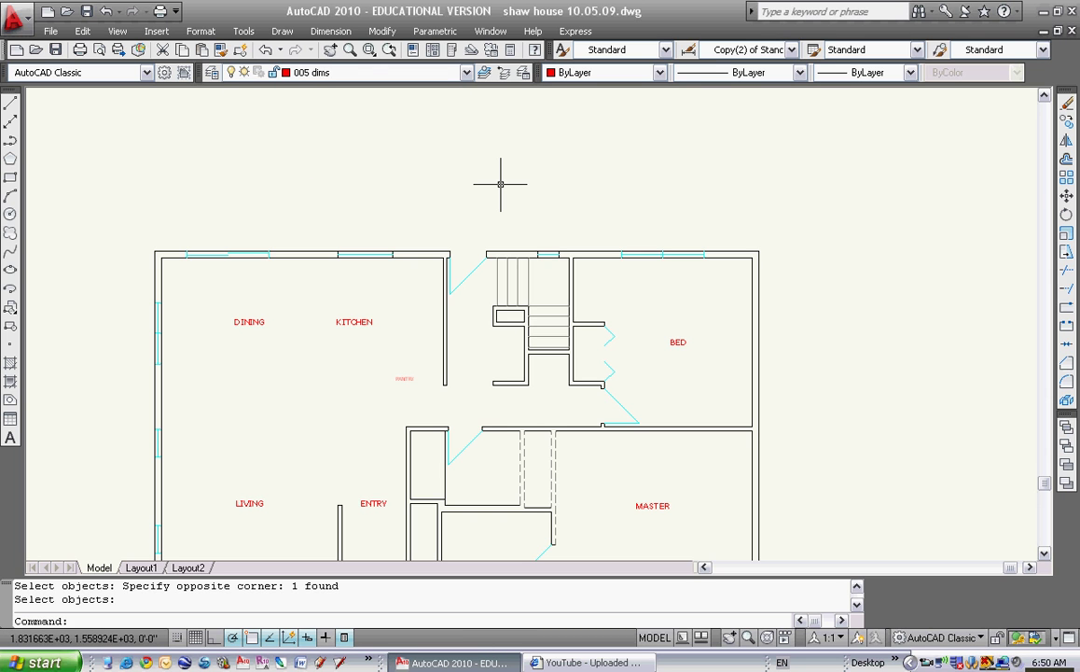
middle_drag(411, 309, 449, 227)
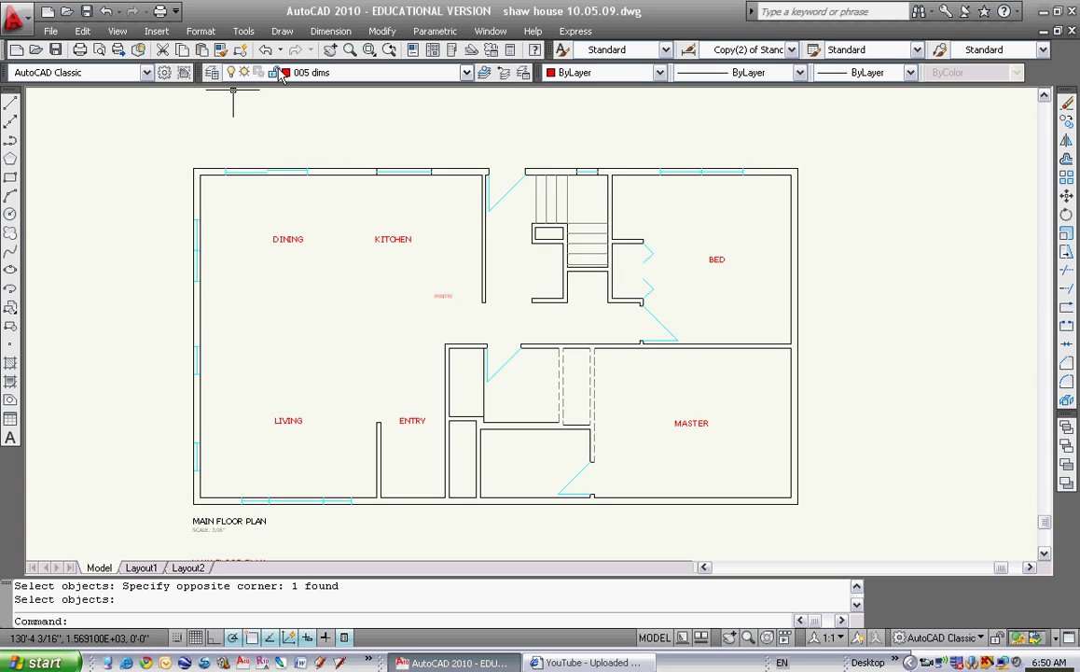
Create a new dimension style named arch215 based on the Standard style, for all dimensions.
text(di)
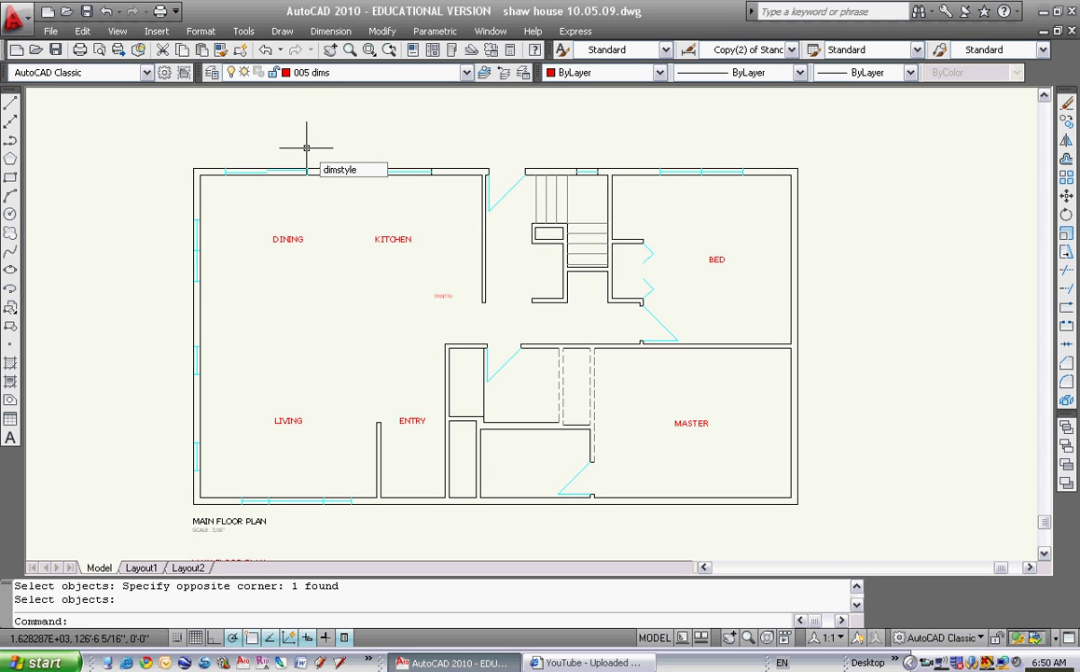
text(mstyle)
key(Return)
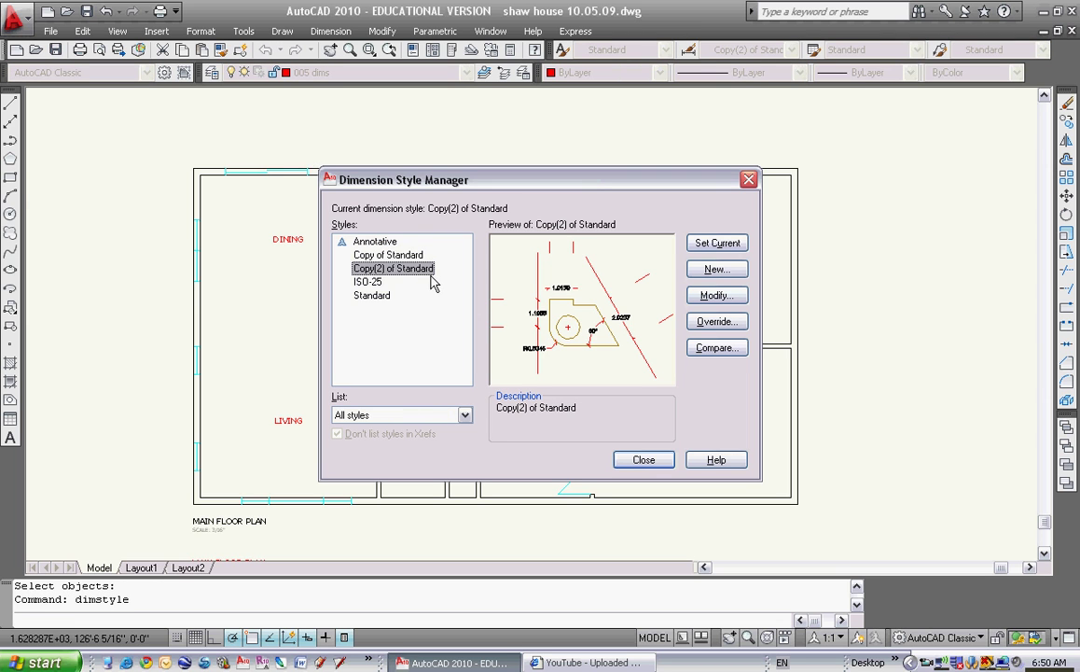
click(373, 296)
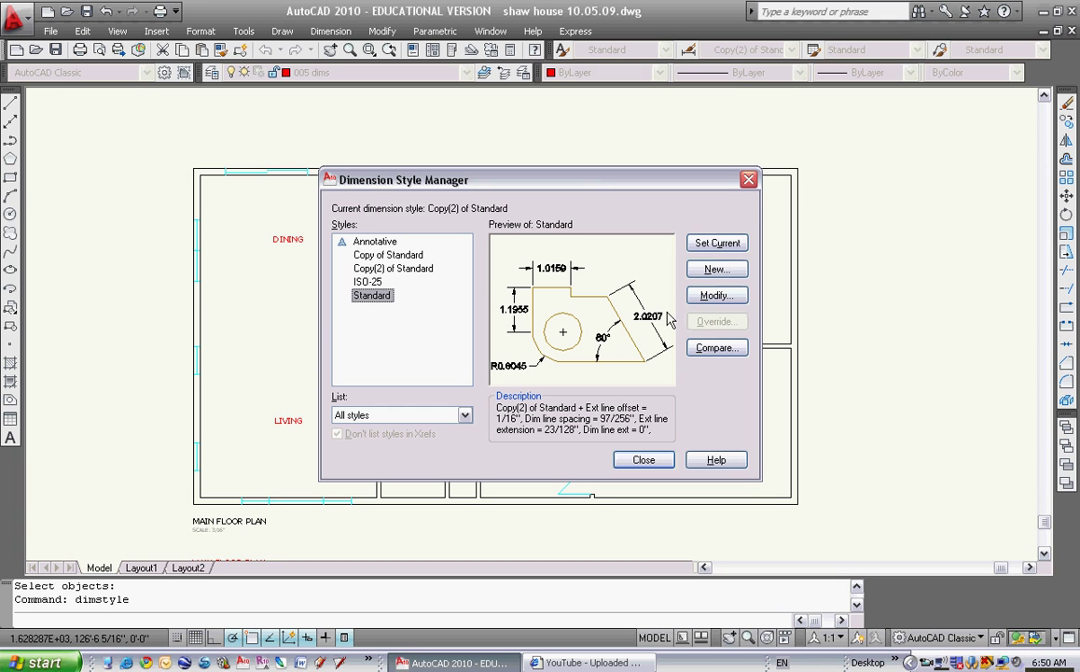
click(715, 270)
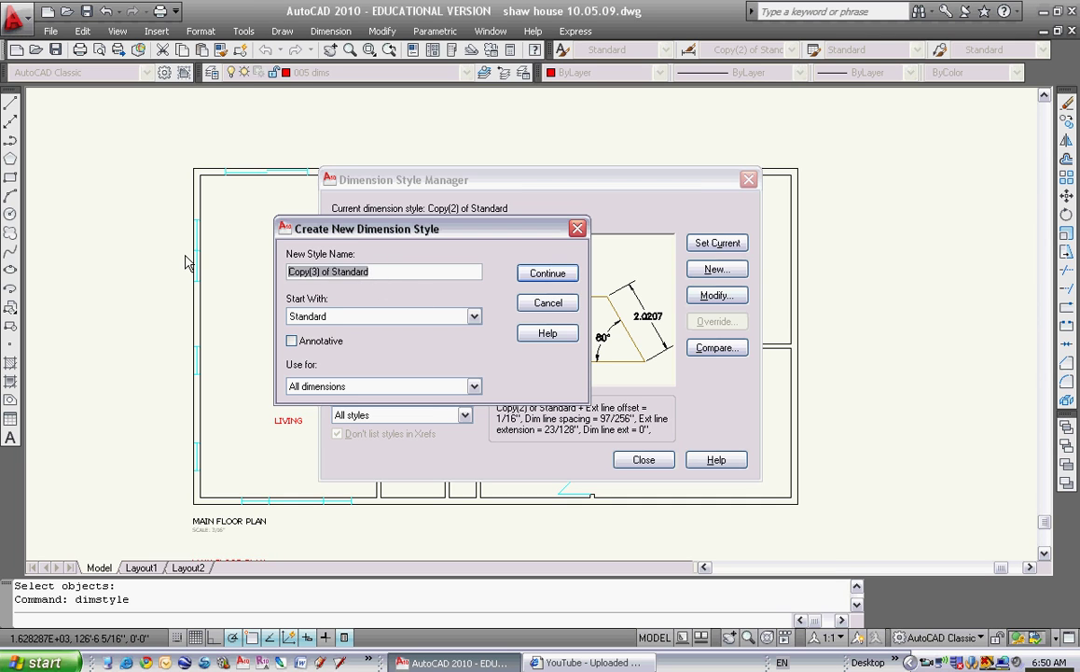
text(arch215)
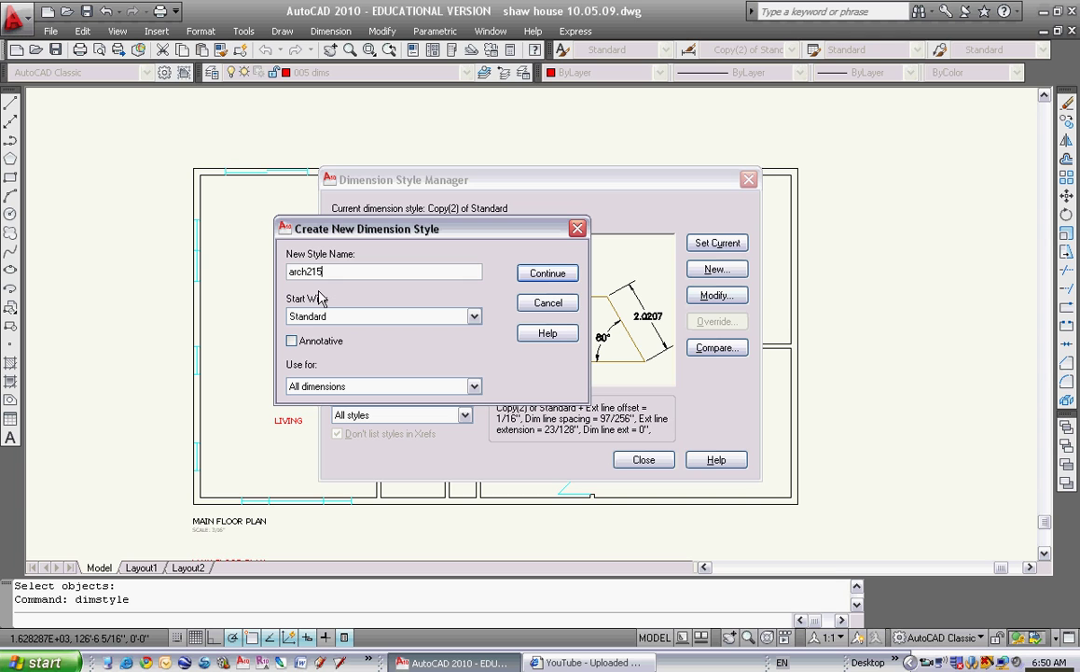
click(546, 273)
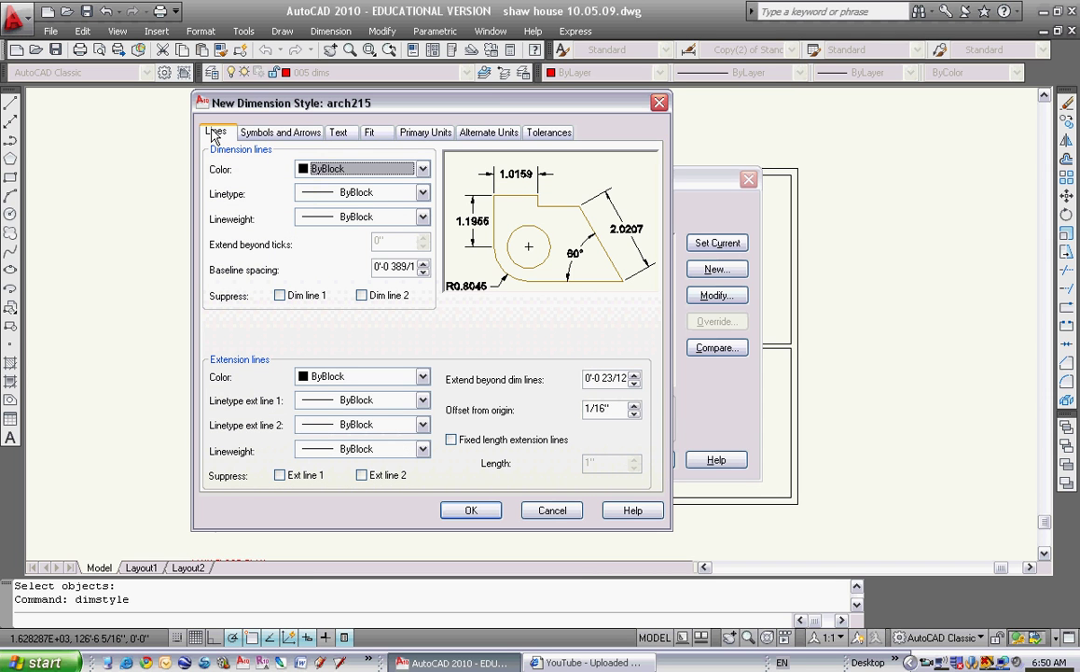
Set the dimension lines' color, linetype and lineweight to ByLayer and the baseline spacing to 2".
click(392, 169)
click(326, 181)
click(358, 192)
click(355, 209)
click(423, 216)
click(354, 234)
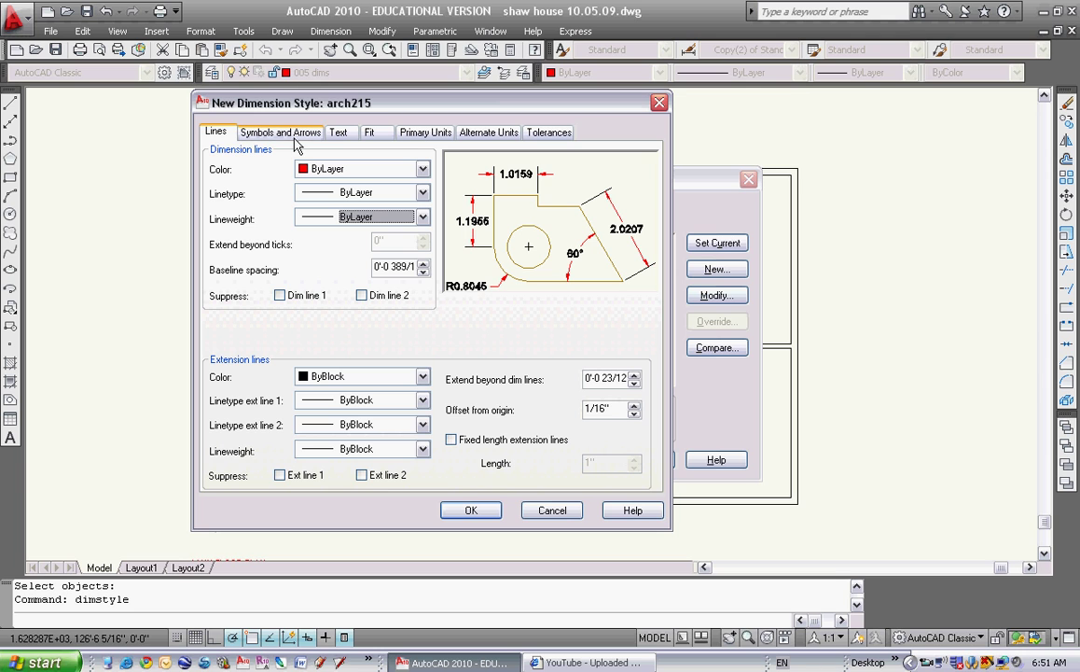
double_click(374, 268)
text(2)
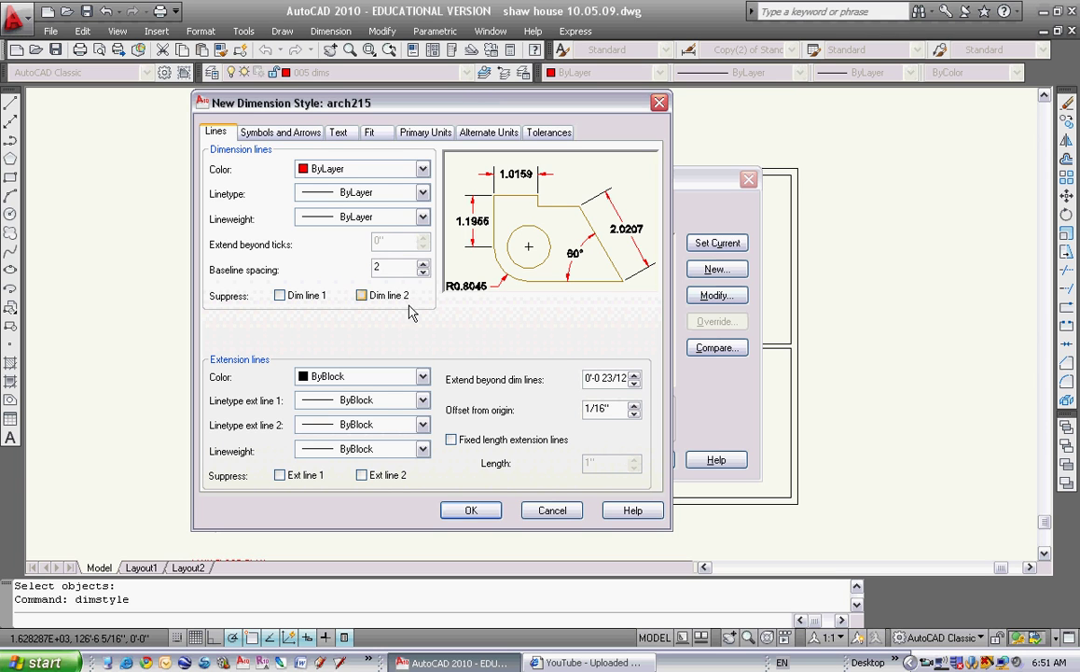
Set the extension lines' color, both linetypes and lineweight to ByLayer.
click(378, 376)
click(378, 391)
click(422, 400)
click(336, 416)
click(422, 424)
click(338, 442)
click(423, 451)
click(354, 81)
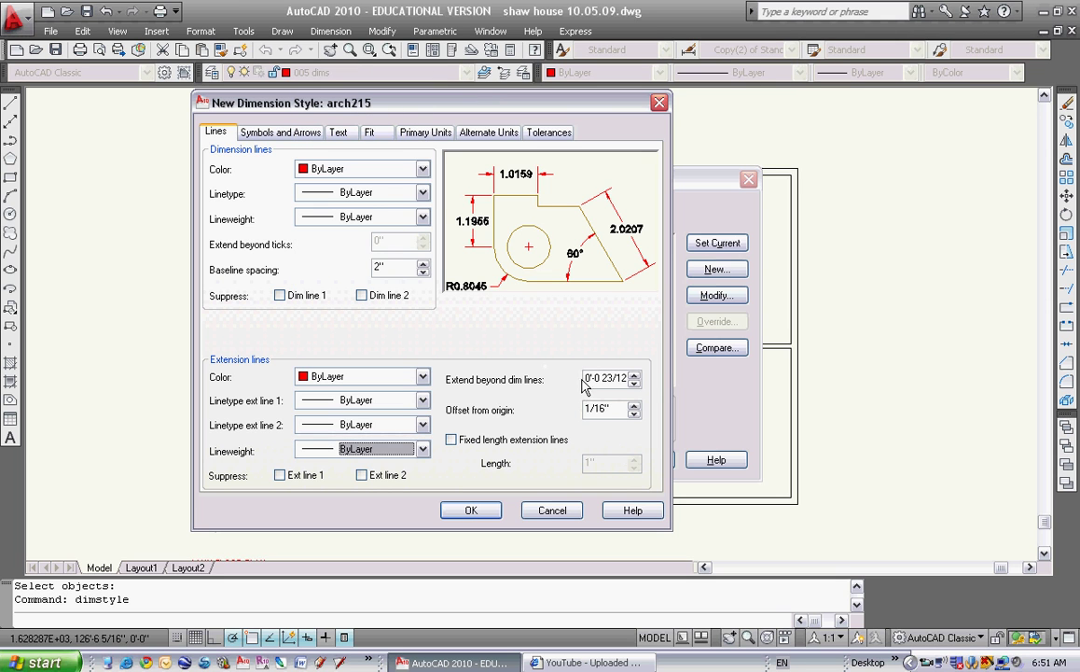
Make the extension lines extend 2" beyond the dimension lines, with a 2" offset from origin.
drag(585, 377, 667, 378)
text(2)
key(Tab)
text(2)
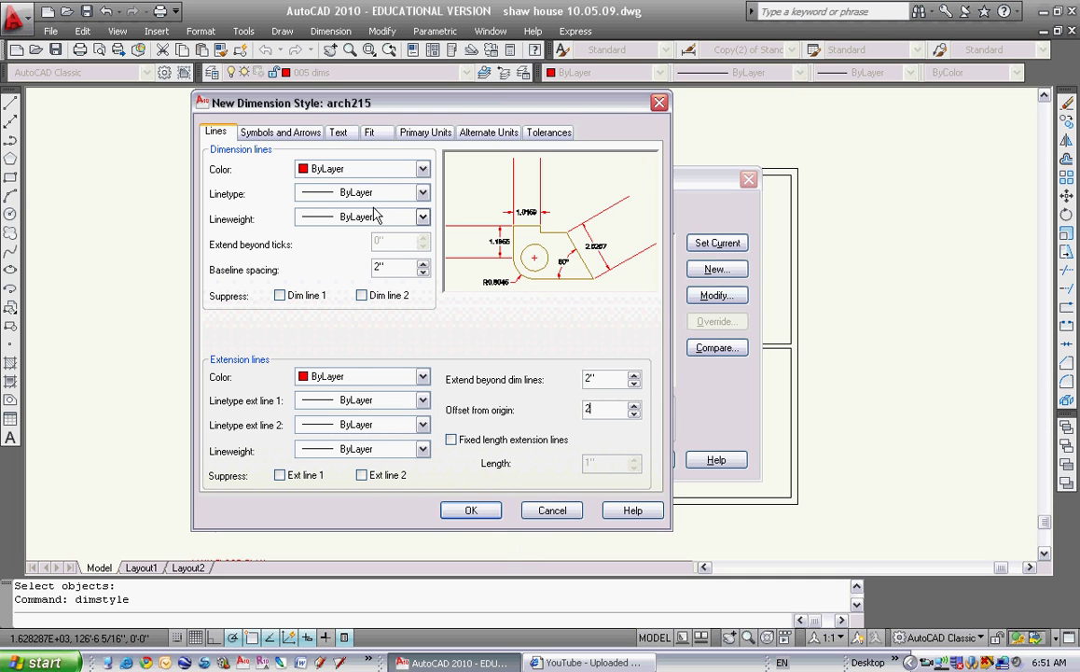
Change the first and second arrowheads to Architectural tick with an arrow size of 2".
click(291, 139)
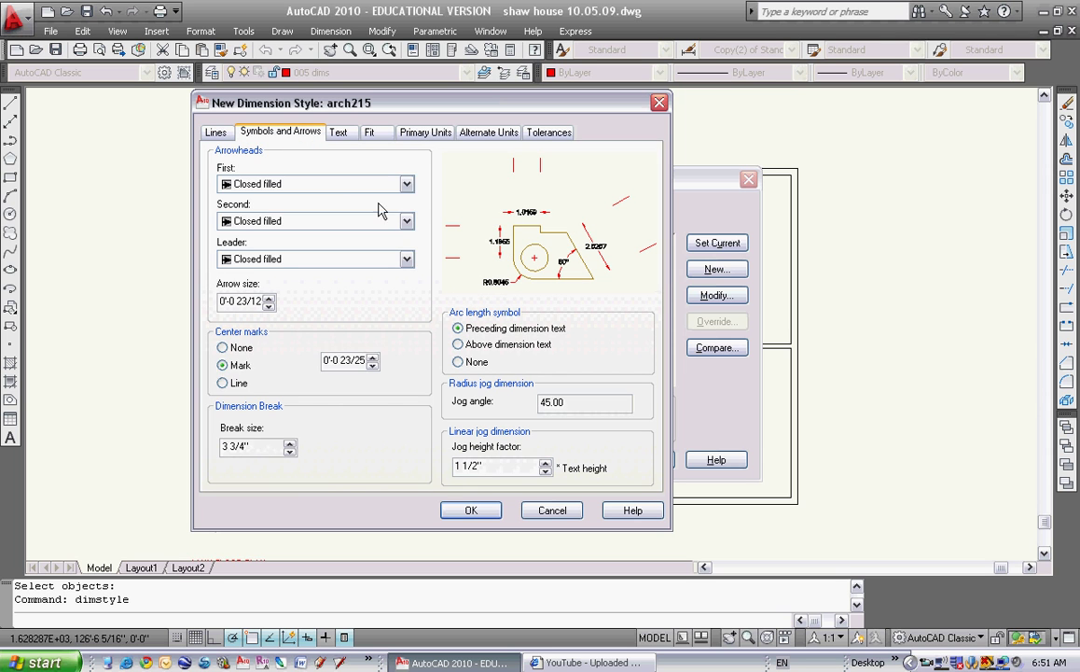
click(408, 184)
click(270, 243)
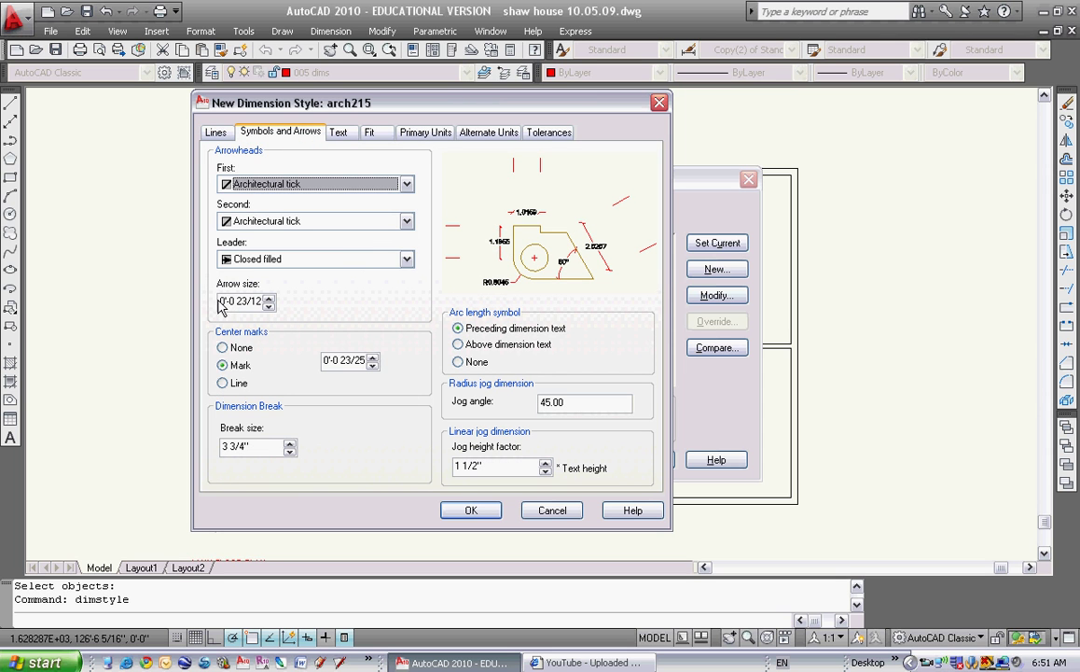
drag(221, 301, 301, 306)
text(2)
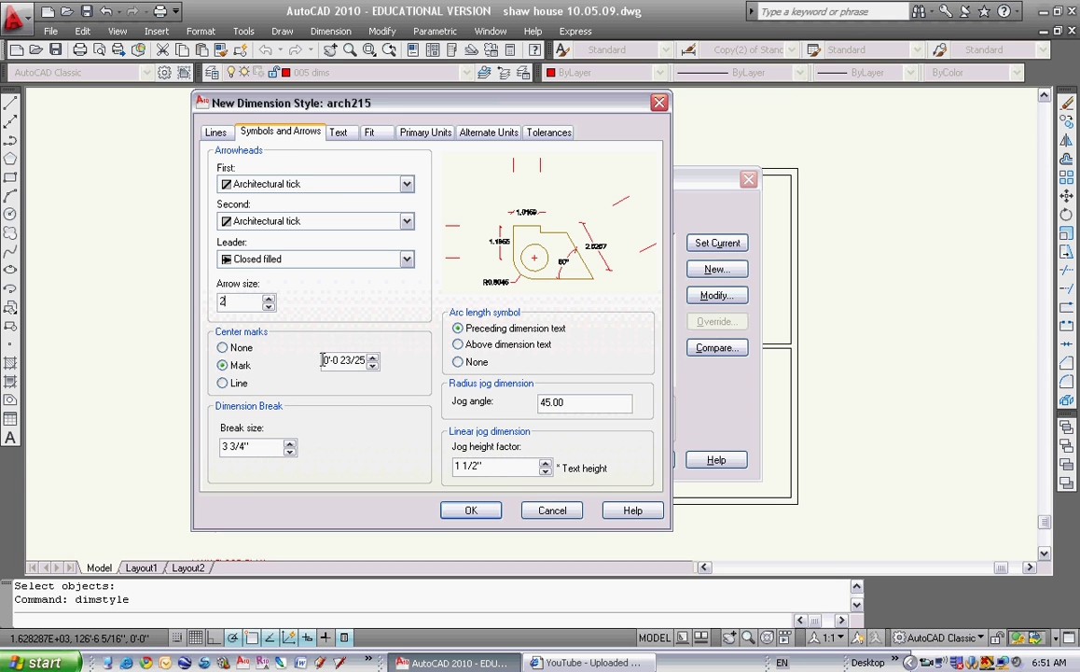
Set the center mark size, the dimension break size and the linear jog height factor each to 2".
drag(323, 360, 366, 361)
text(2)
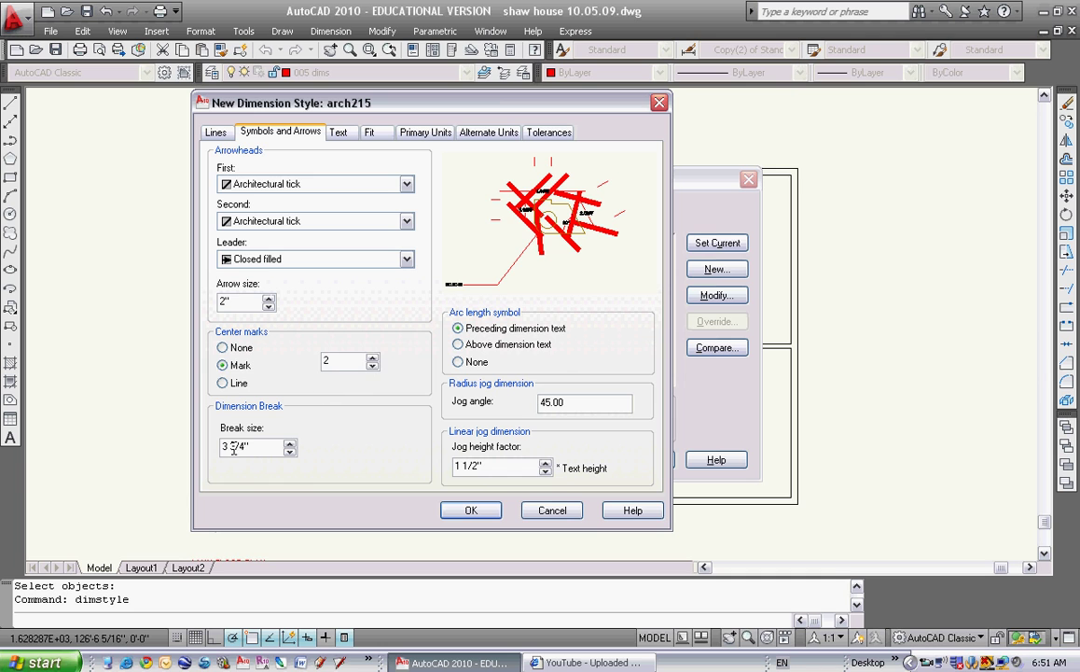
drag(255, 450, 217, 448)
text(2)
drag(484, 465, 453, 465)
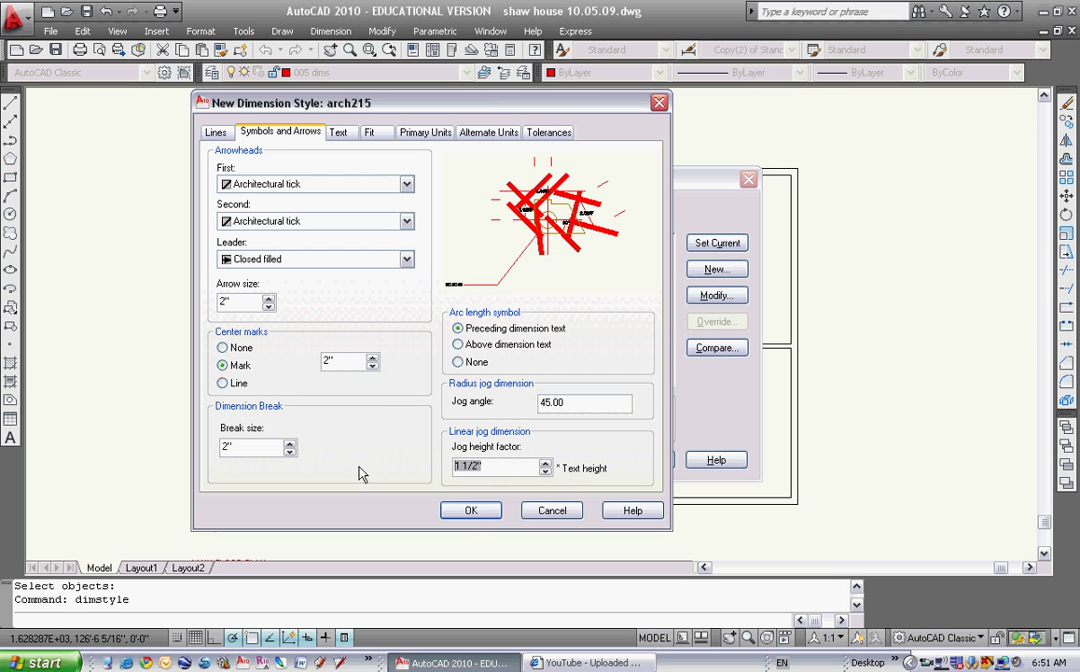
text(2)
Set the dimension text height to 3" and its color to ByLayer, using the Standard text style and no fill color.
click(338, 133)
drag(373, 253, 420, 260)
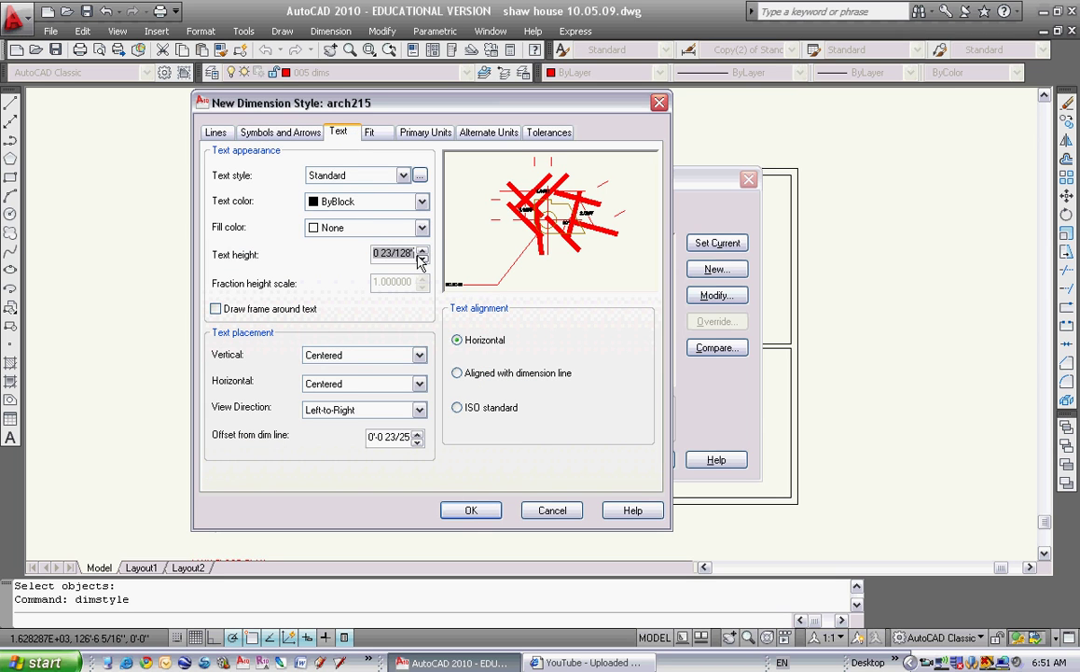
text(3)
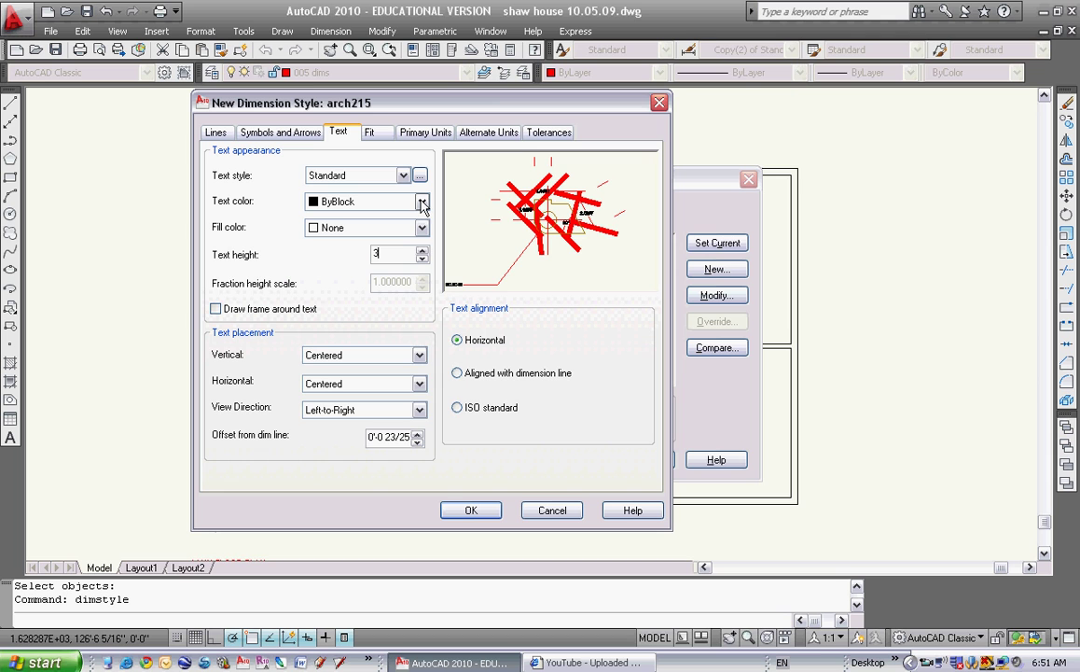
click(422, 206)
click(345, 215)
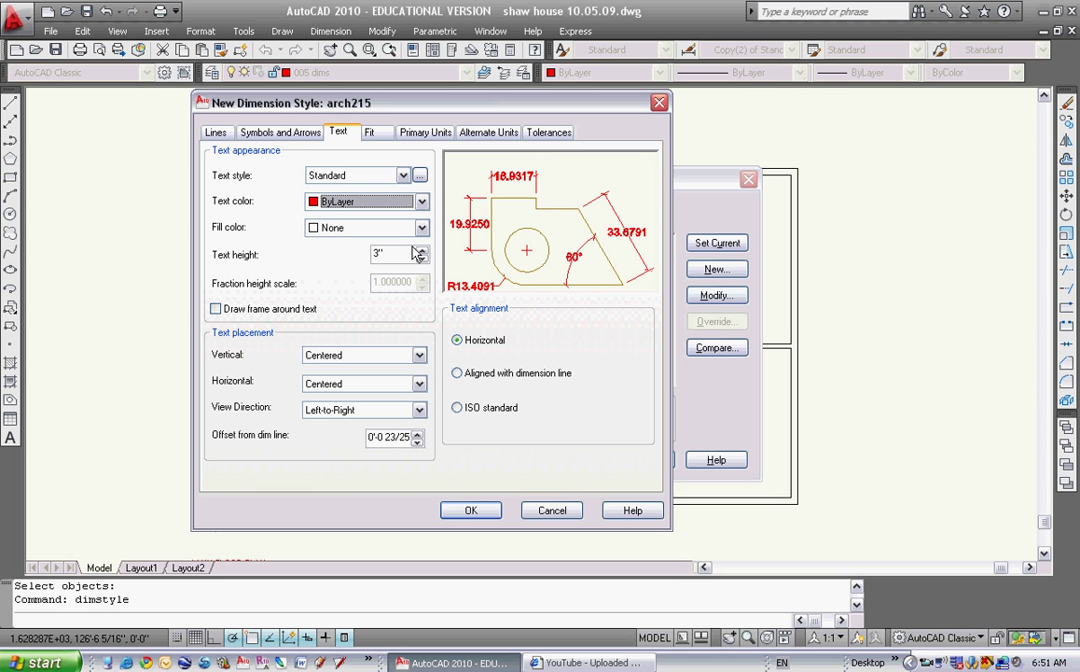
click(403, 176)
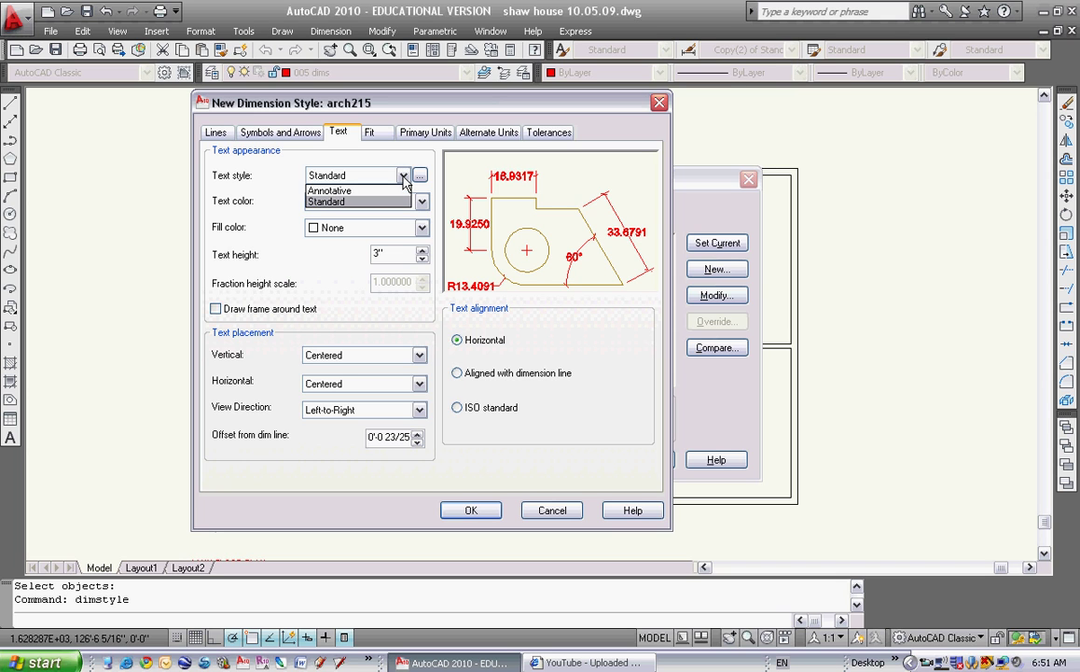
click(315, 200)
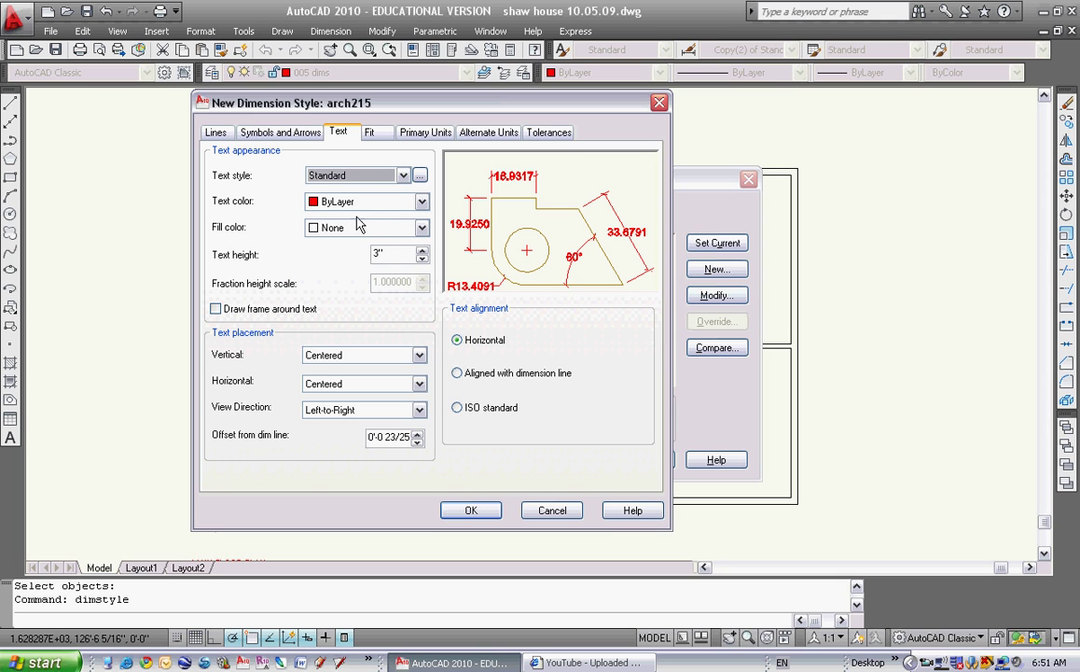
click(421, 229)
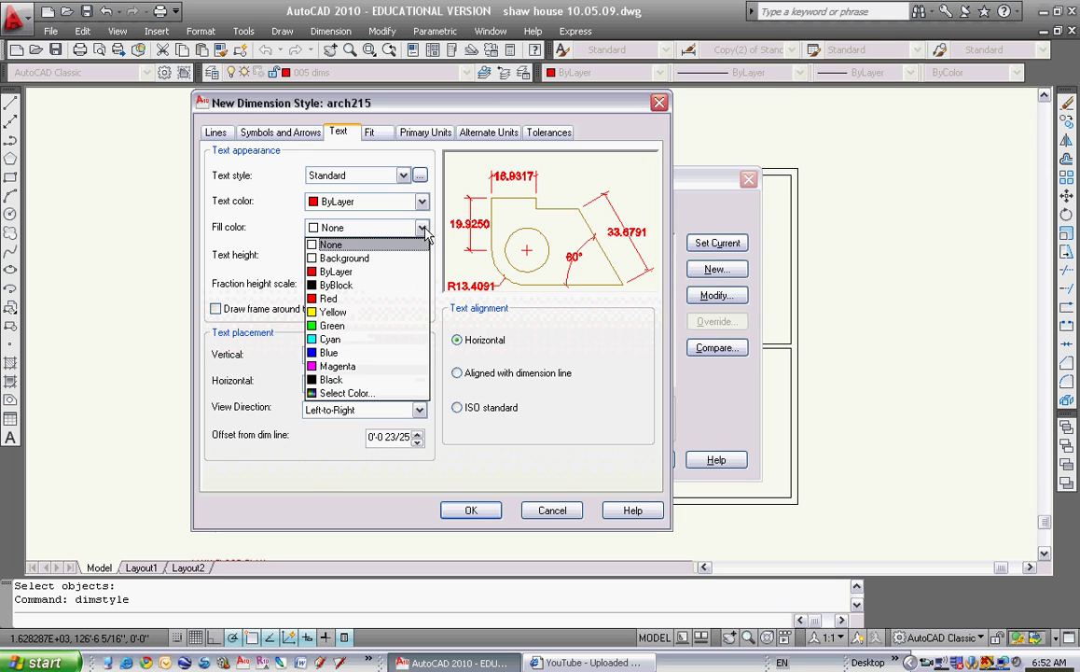
click(422, 230)
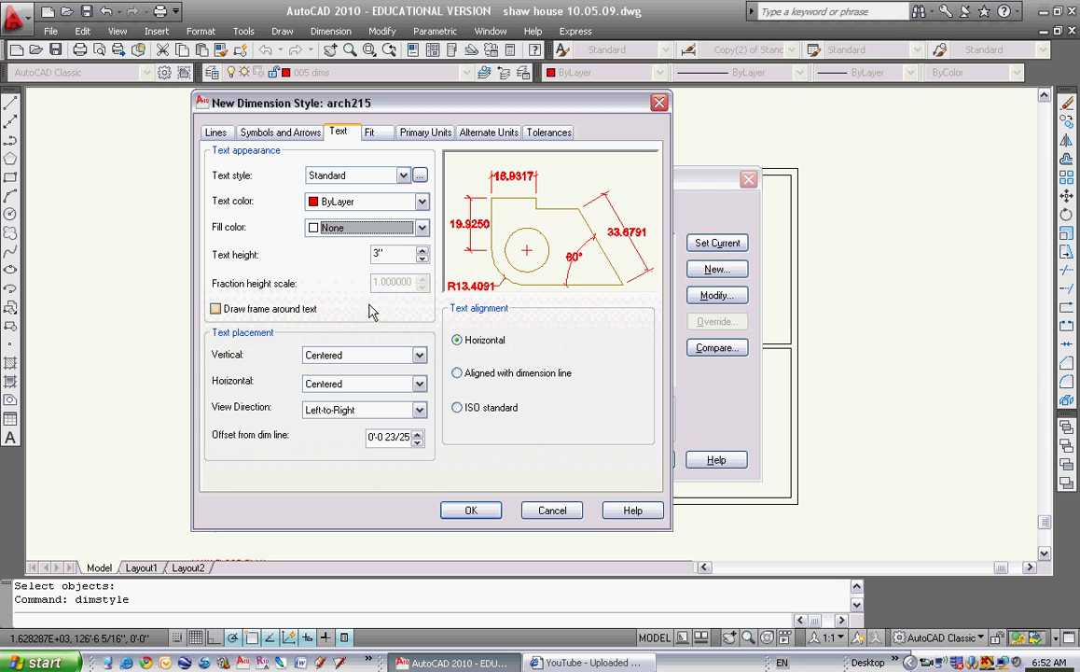
Place the dimension text vertically Above and horizontally Centered, with a 2" offset from the dimension line.
click(420, 355)
click(318, 381)
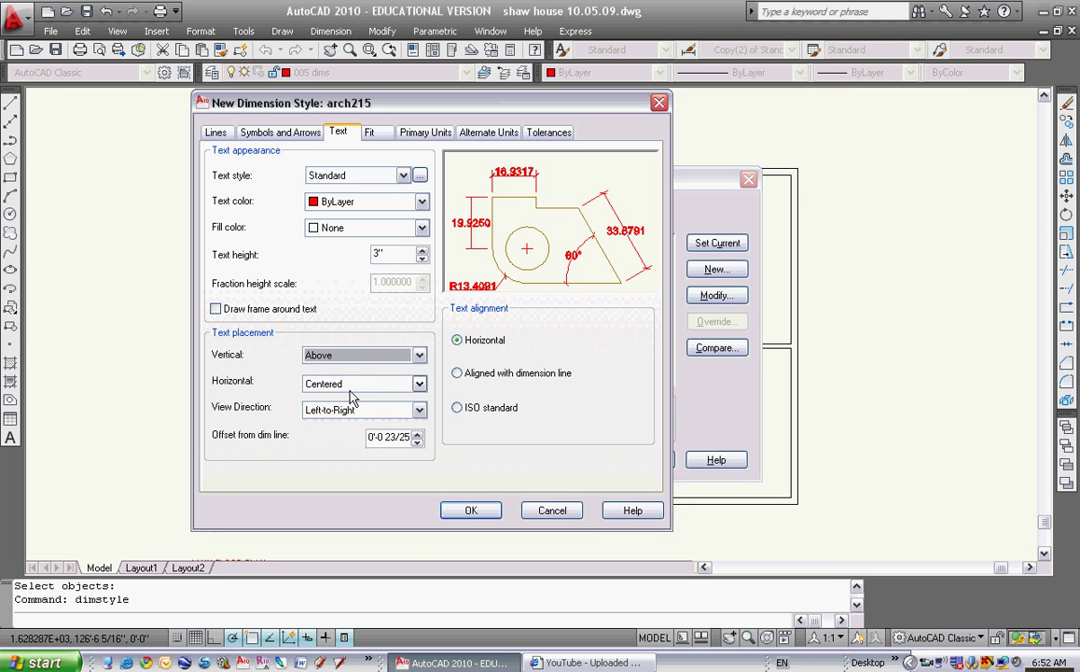
click(419, 385)
click(352, 399)
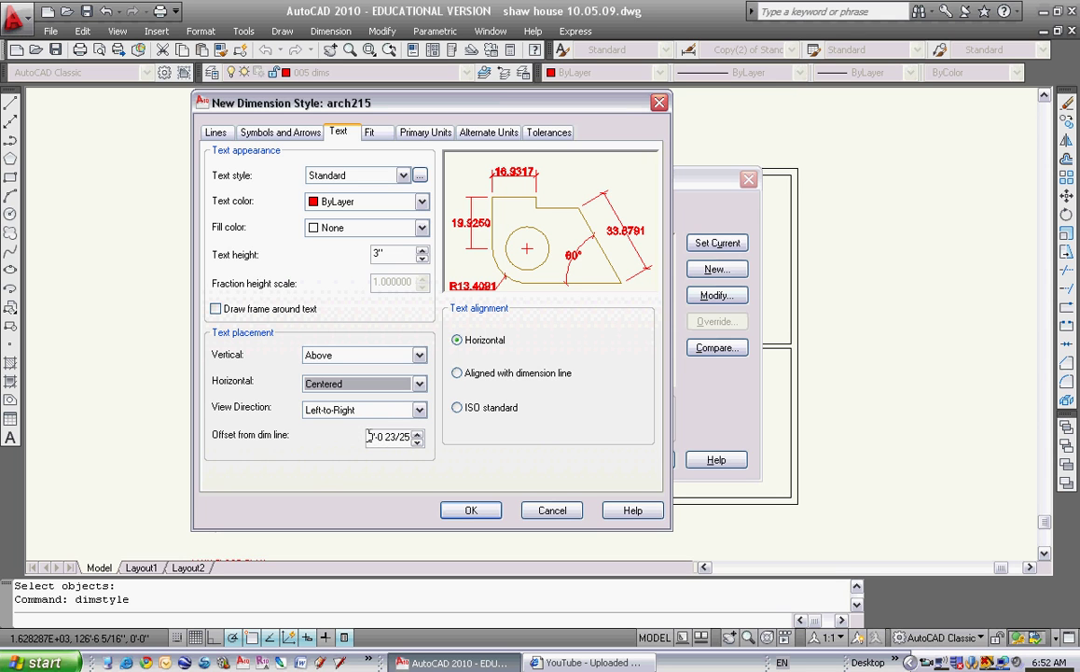
double_click(369, 436)
text(2)
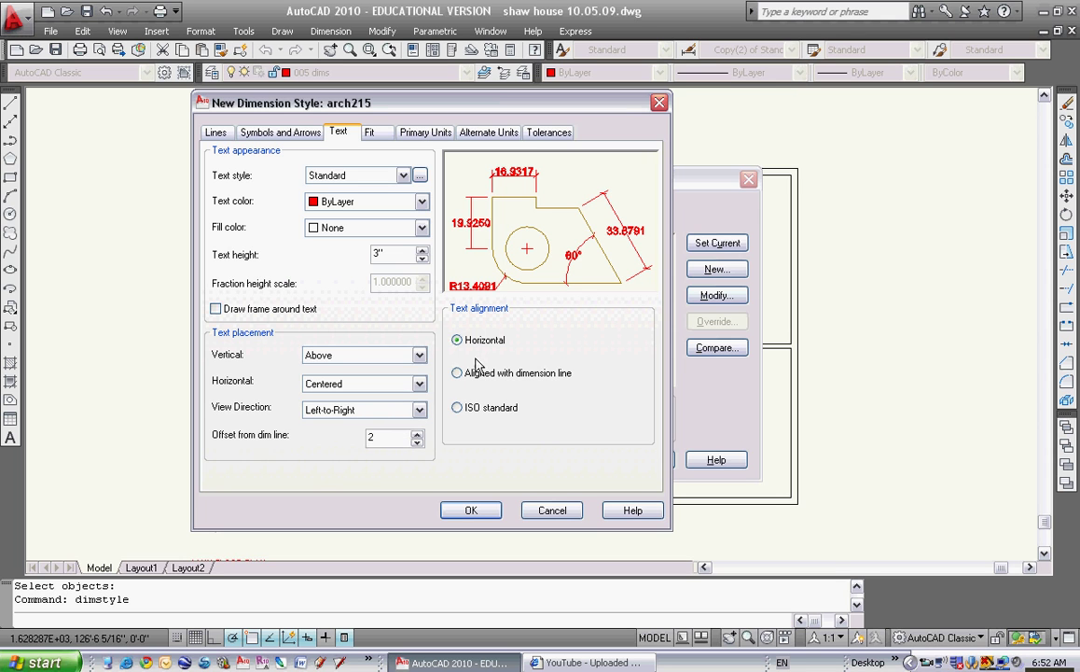
Compare the horizontal and aligned text alignments, and choose Aligned with dimension line.
click(457, 373)
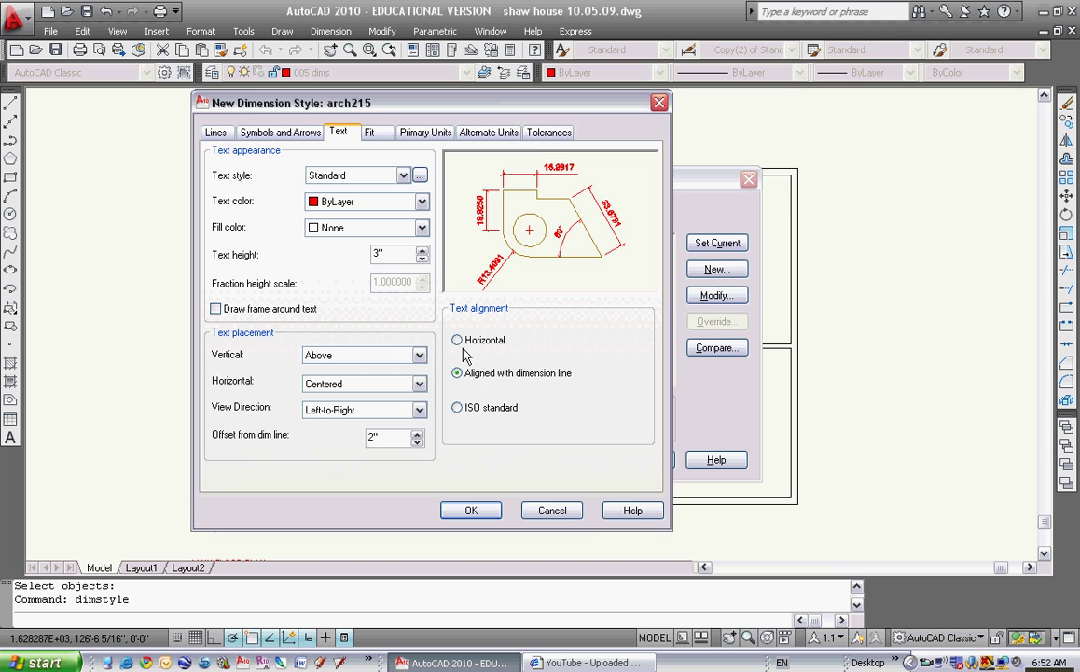
click(457, 341)
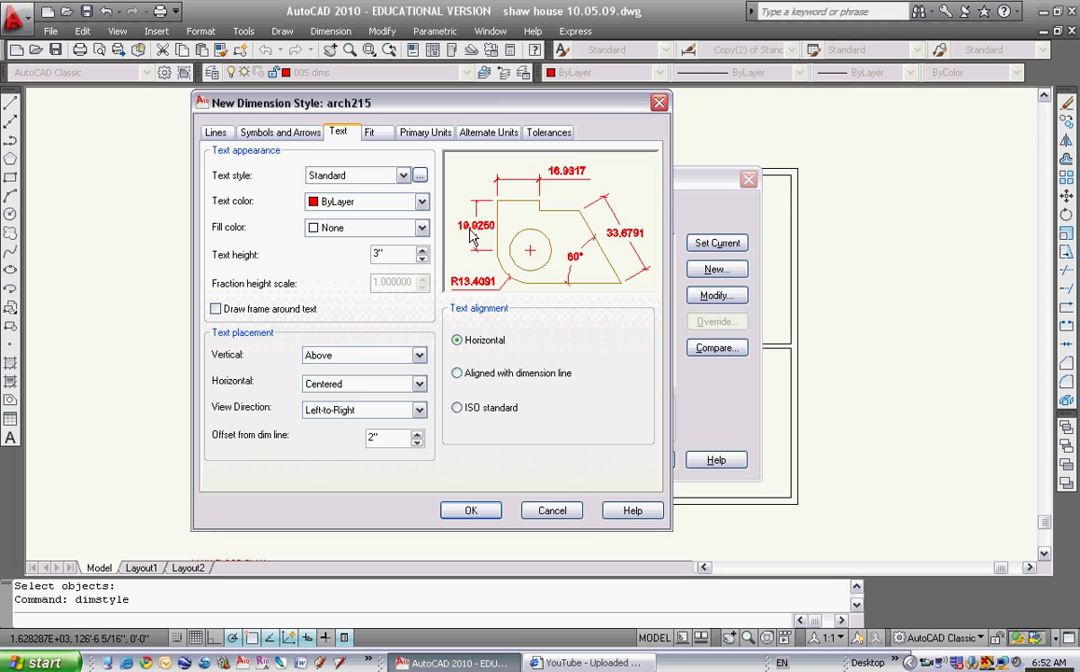
click(457, 373)
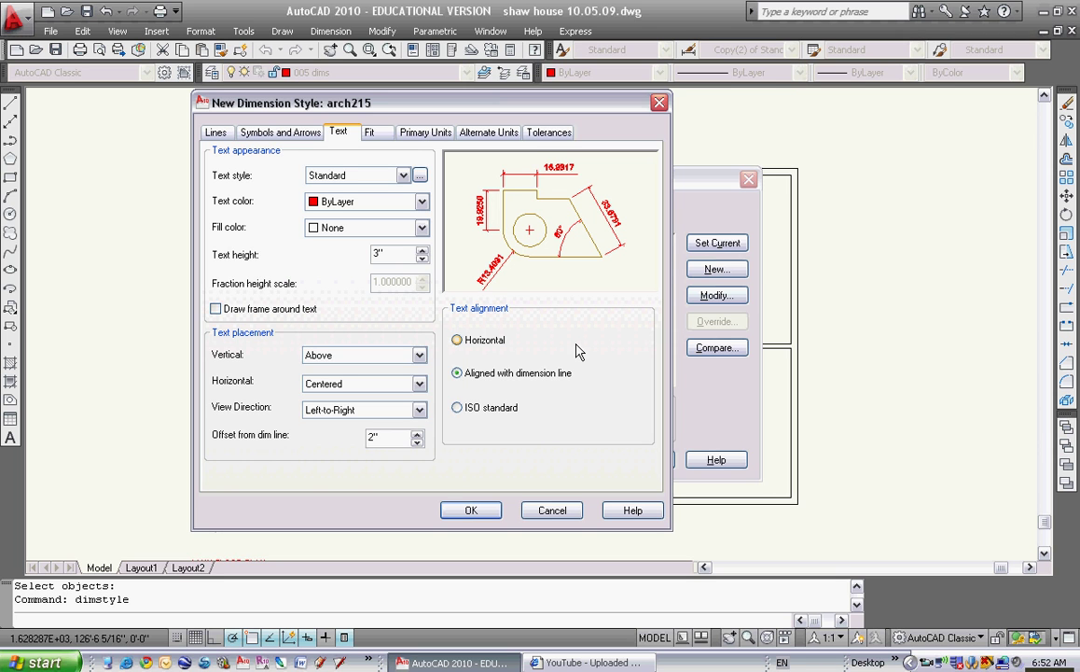
Always keep dimension text between the extension lines, and set the linear units to Architectural with a precision of 0'-0 1/256".
click(372, 133)
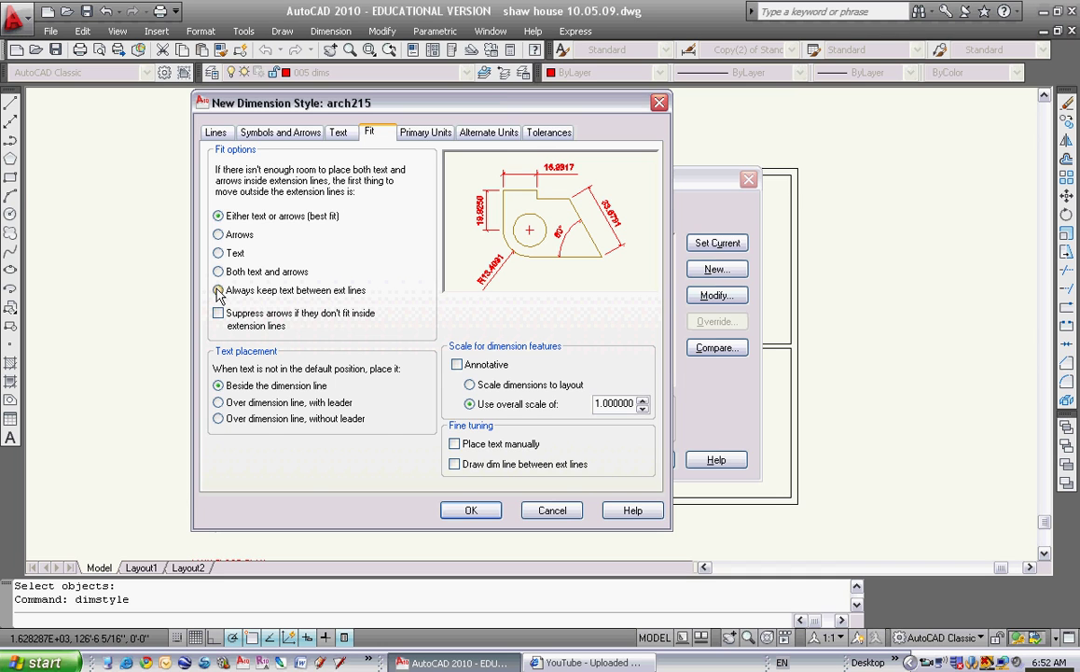
click(217, 290)
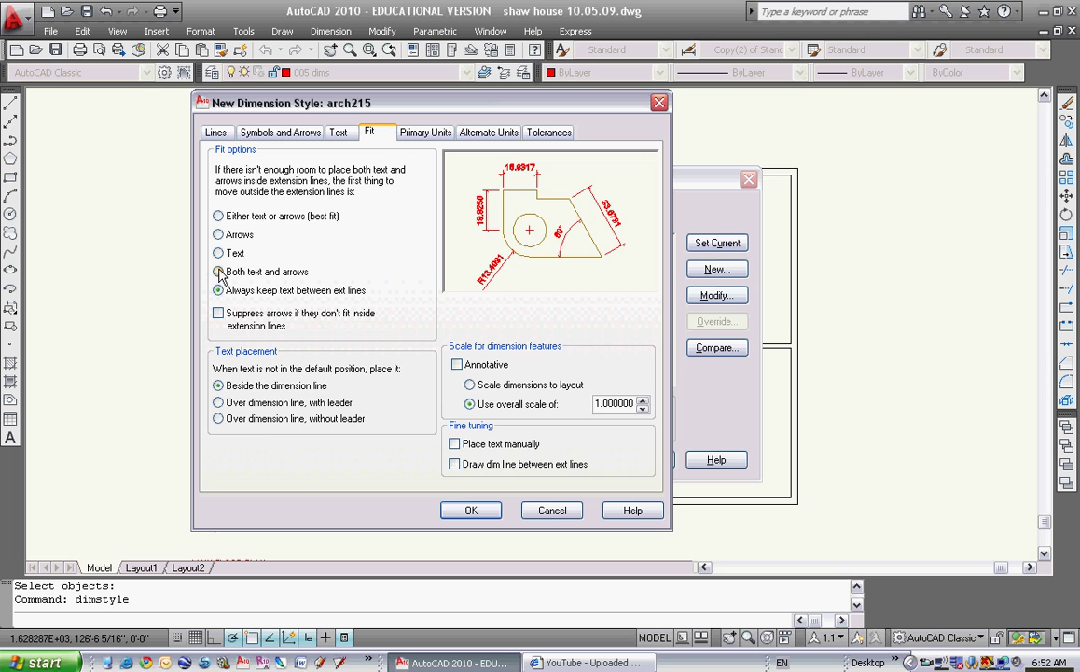
click(422, 133)
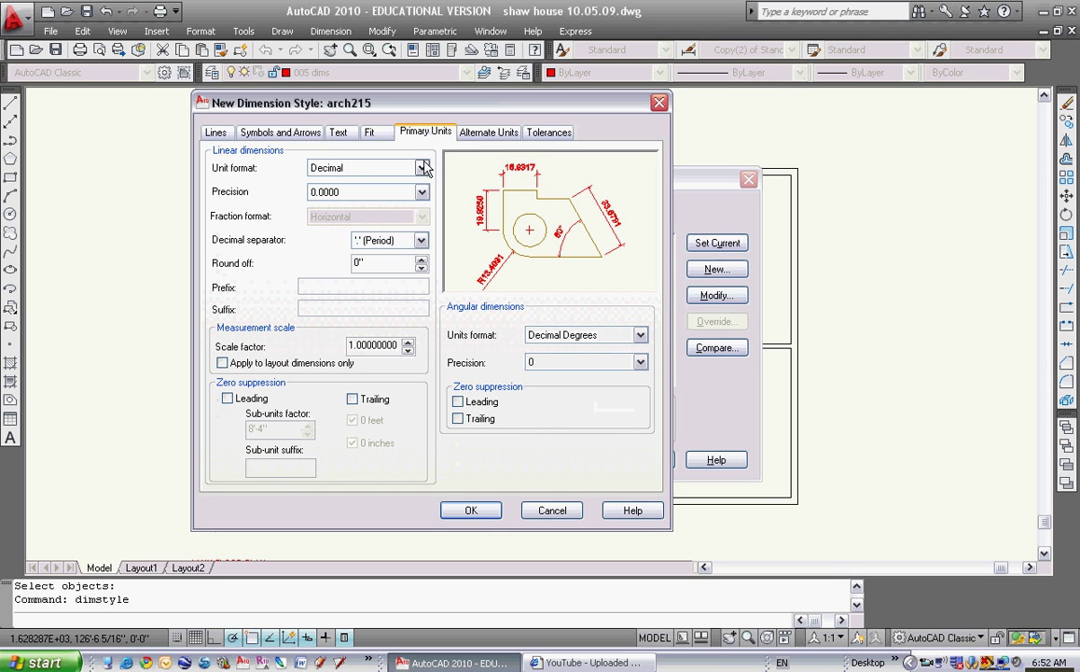
click(423, 168)
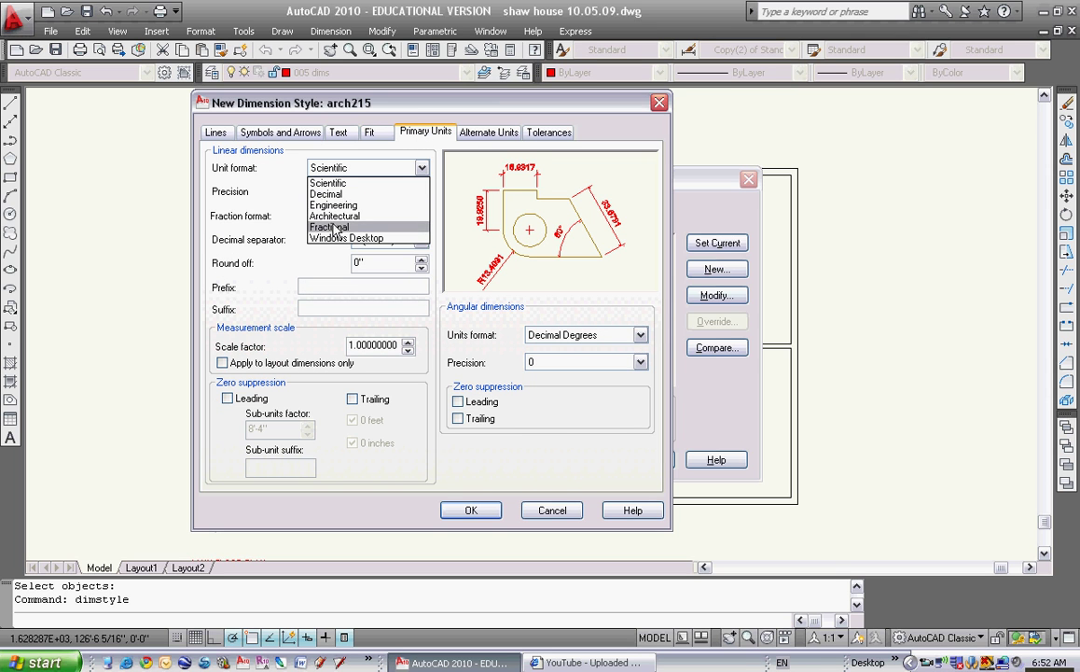
click(333, 217)
click(421, 191)
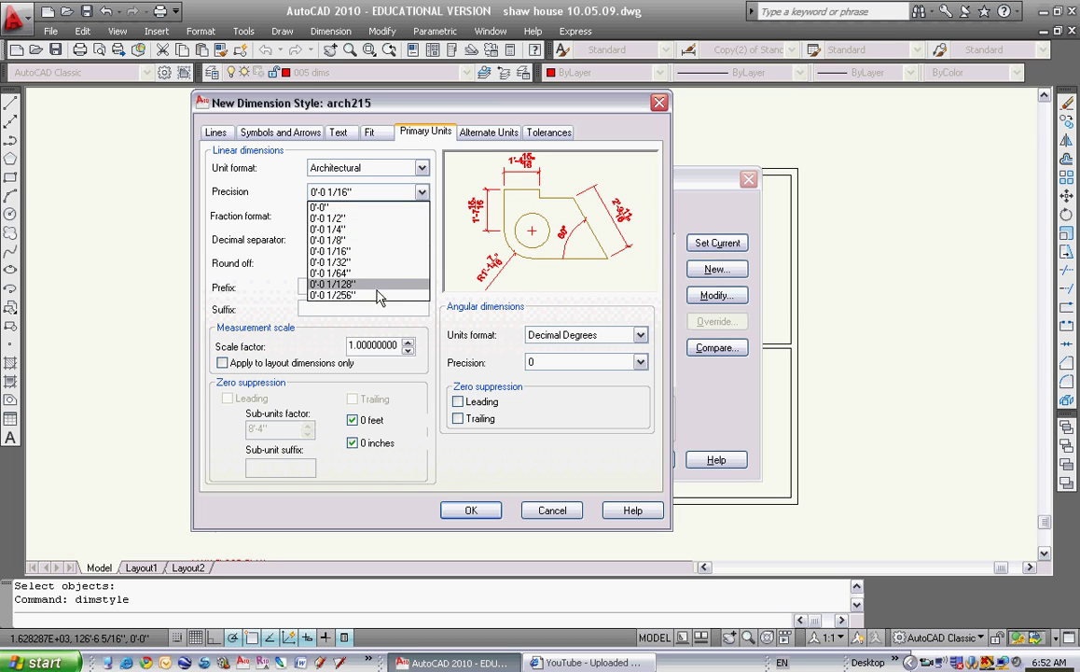
click(373, 295)
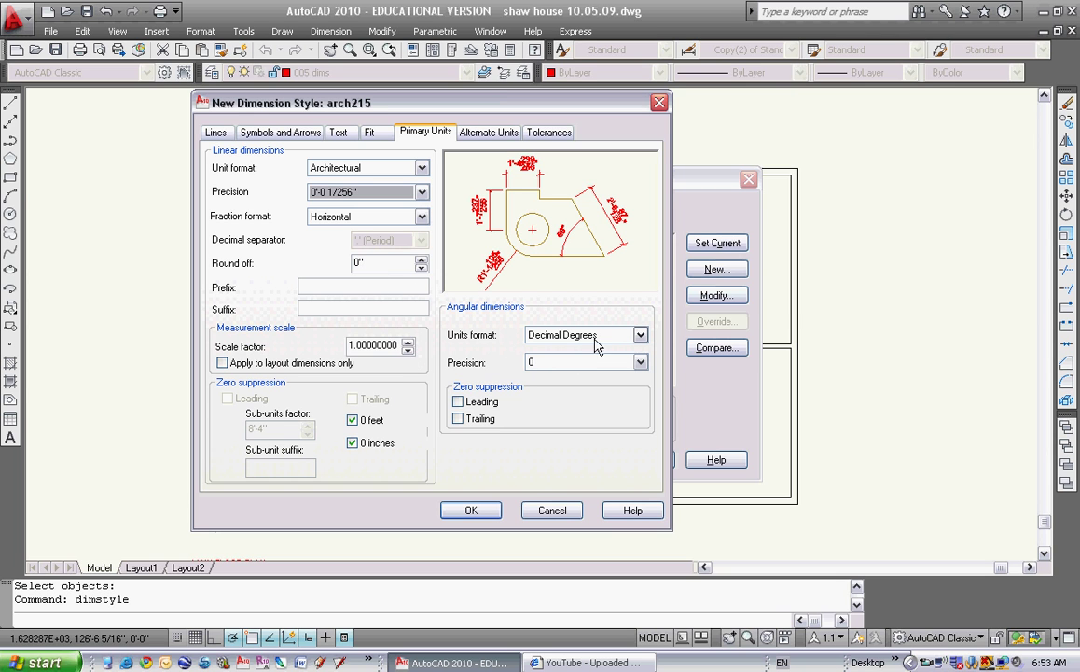
Try a precision of 0.0000 for the angular dimensions, and settle on 0.00.
click(640, 363)
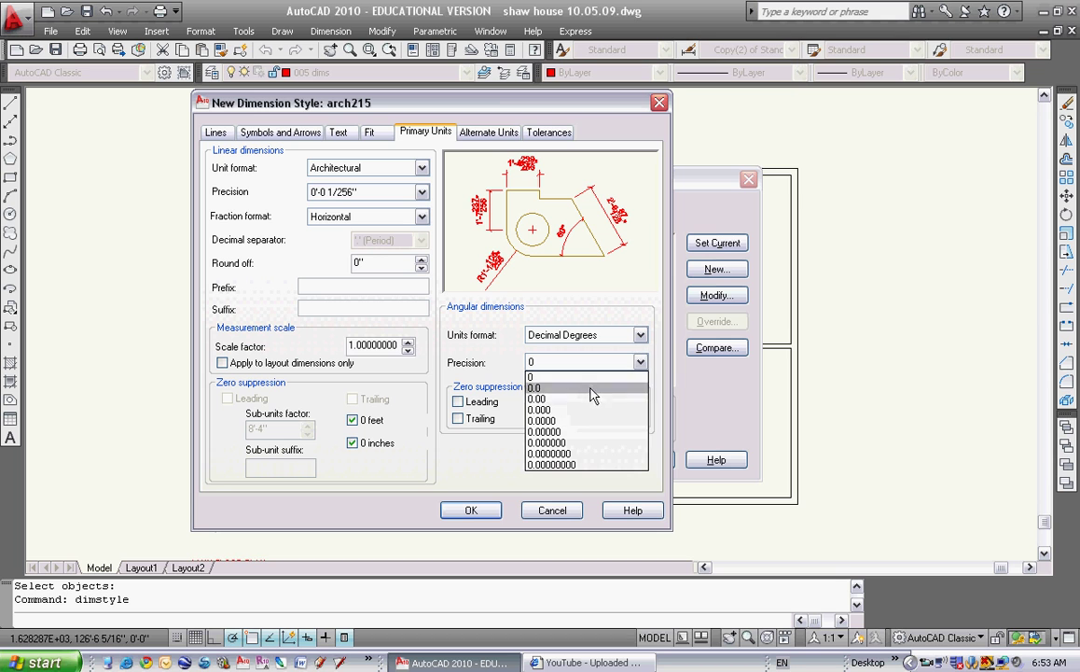
click(546, 425)
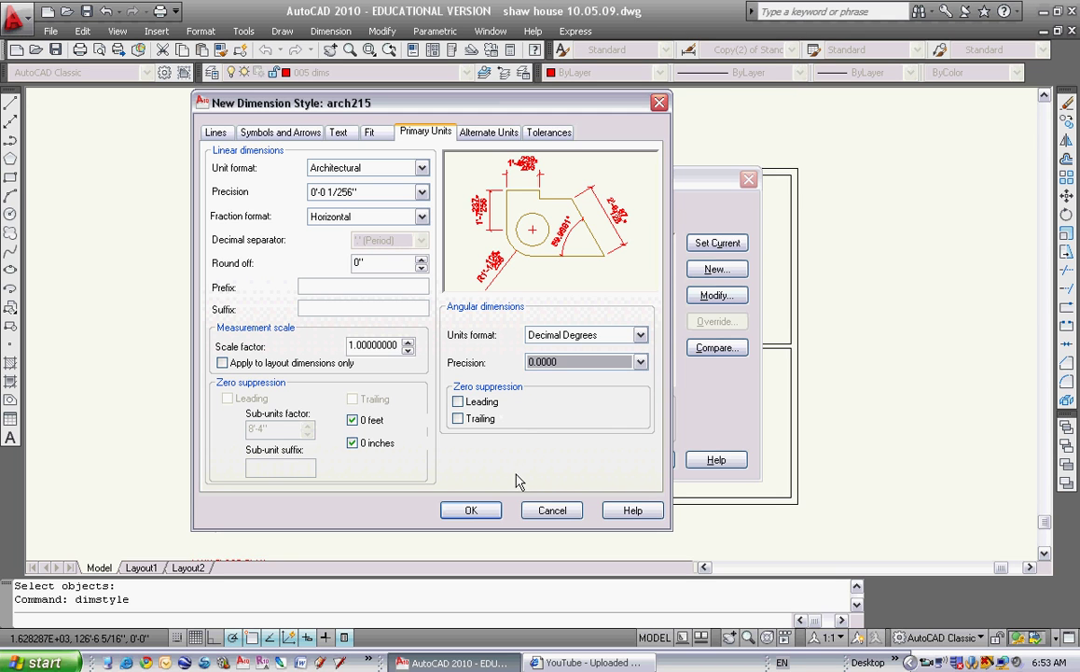
click(640, 362)
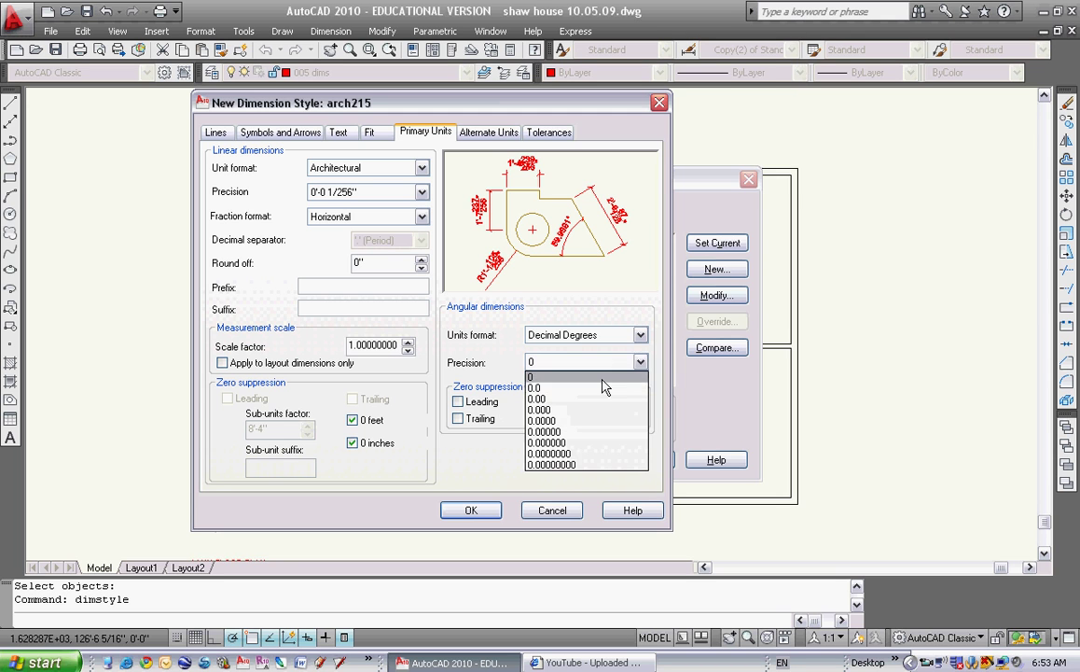
click(545, 403)
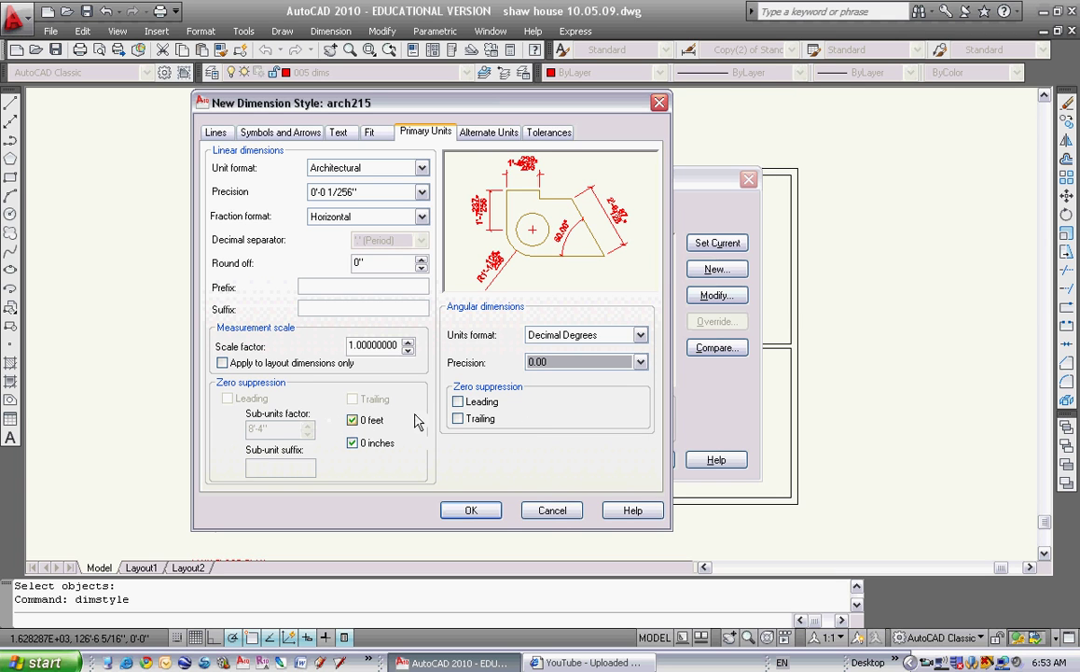
Check the alternate units and tolerance settings, and save arch215 as the current dimension style.
click(487, 133)
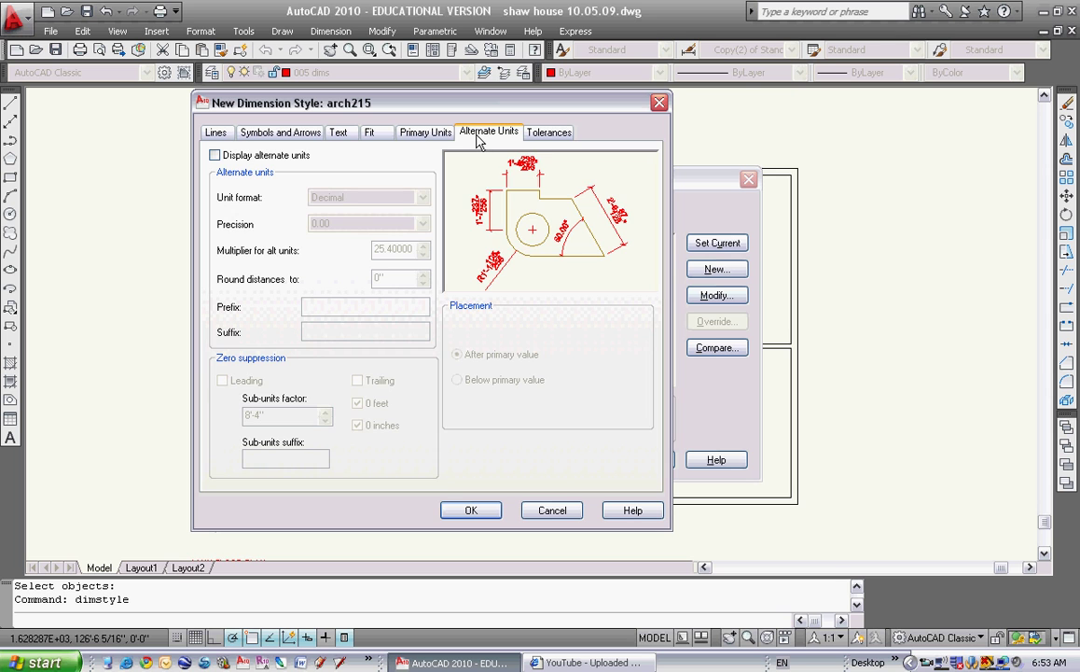
click(539, 134)
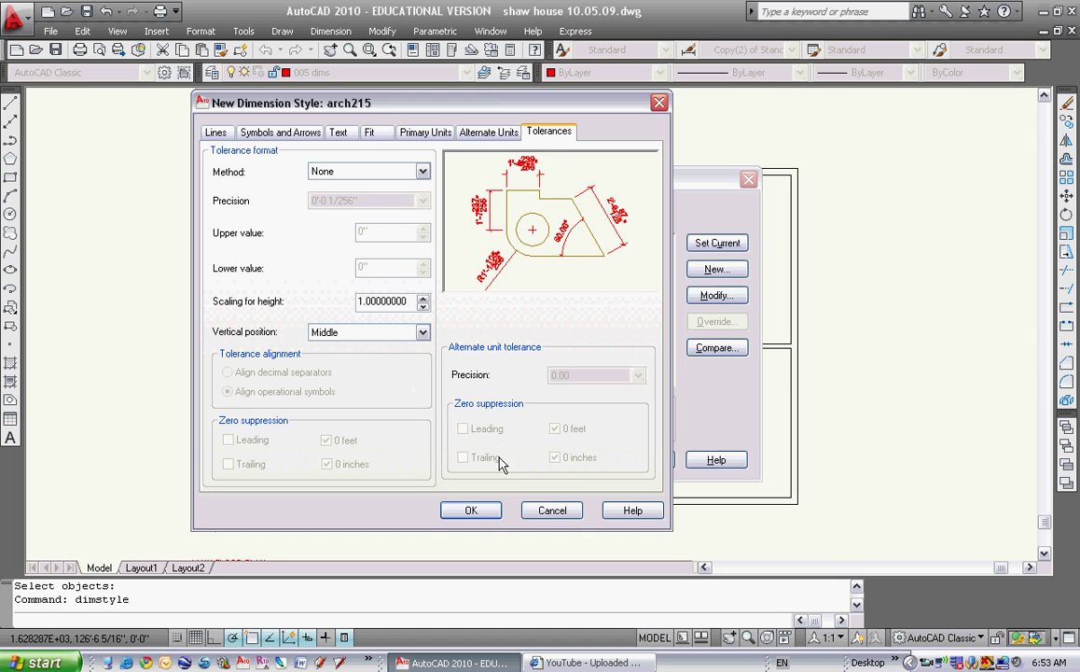
click(427, 134)
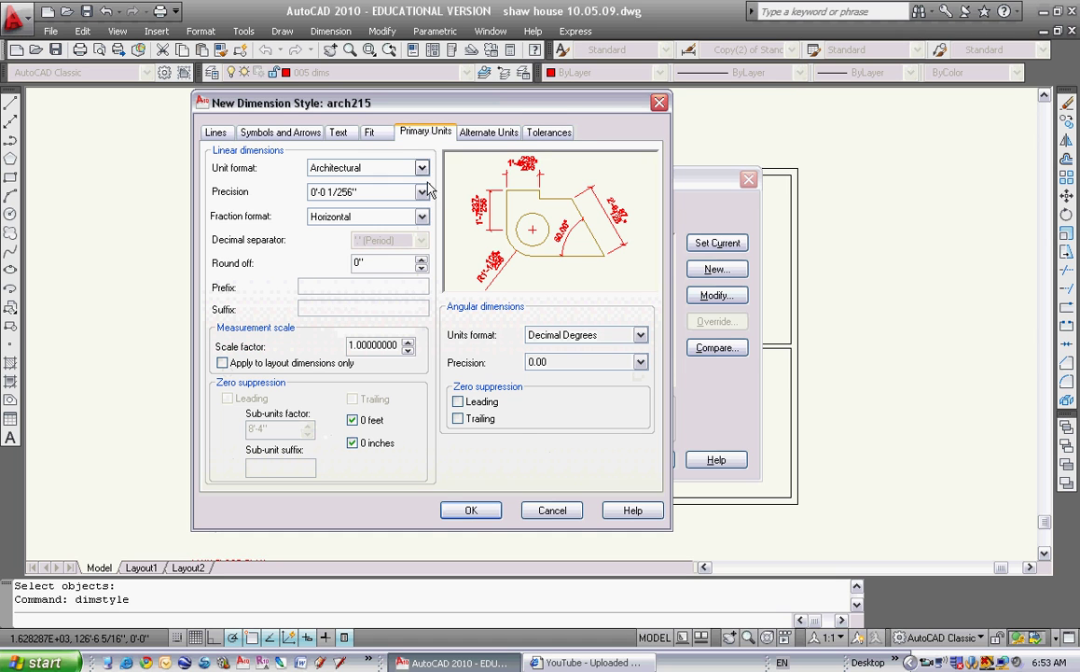
click(474, 511)
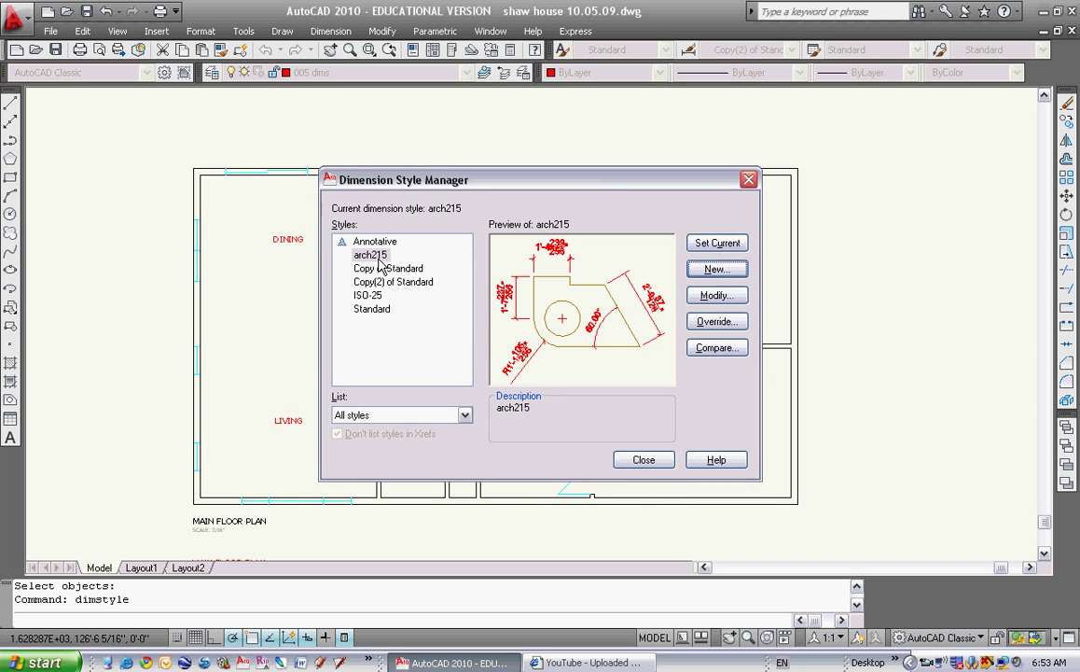
click(717, 244)
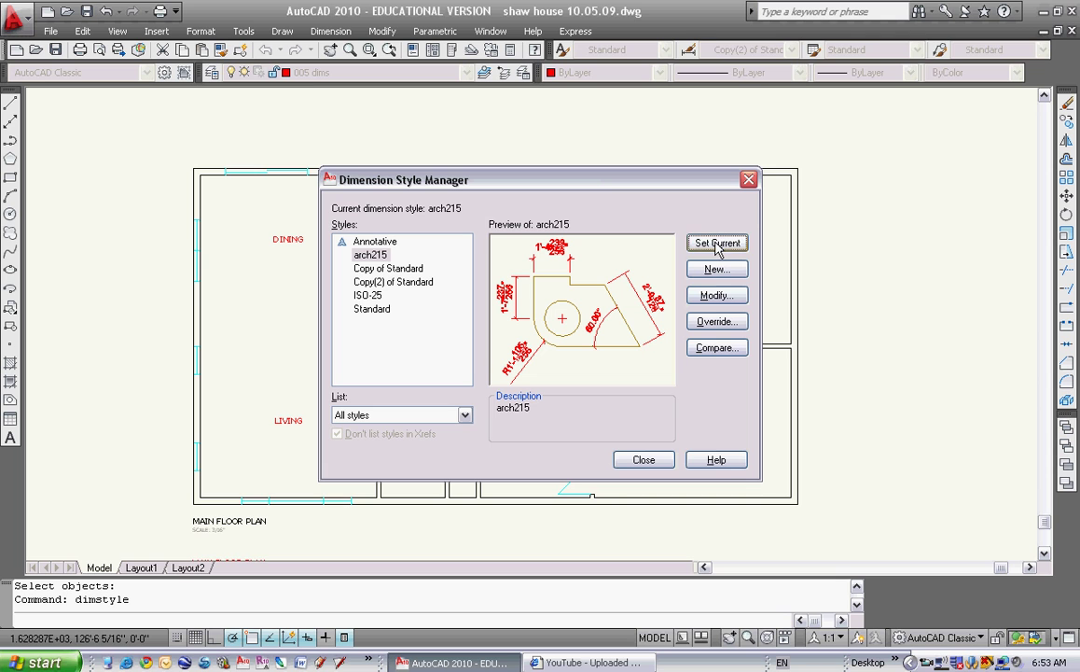
click(643, 461)
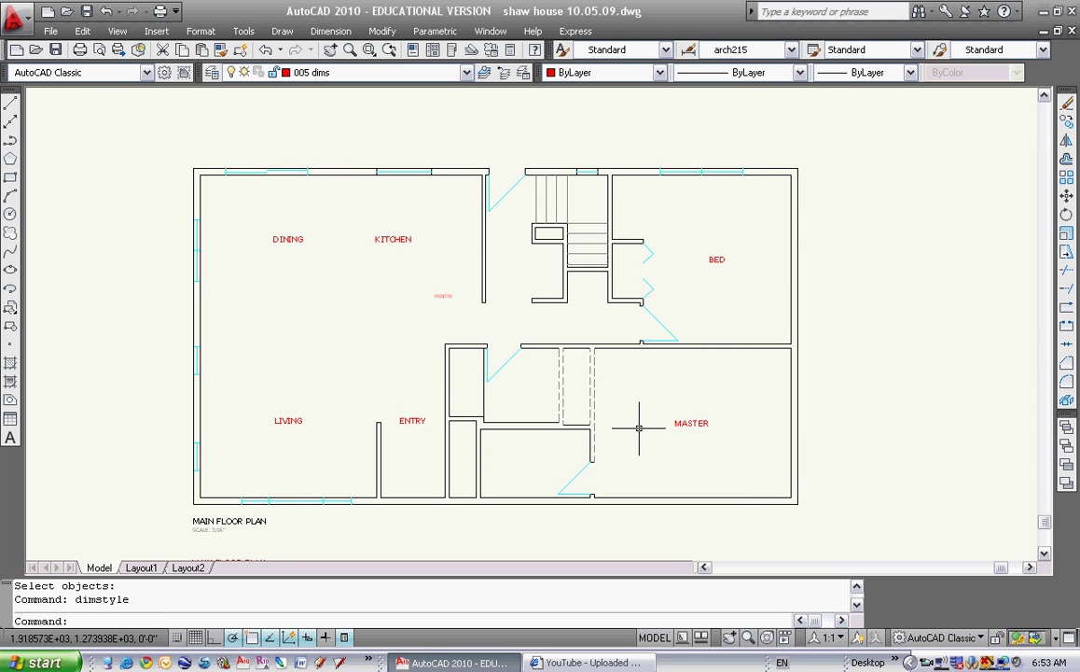